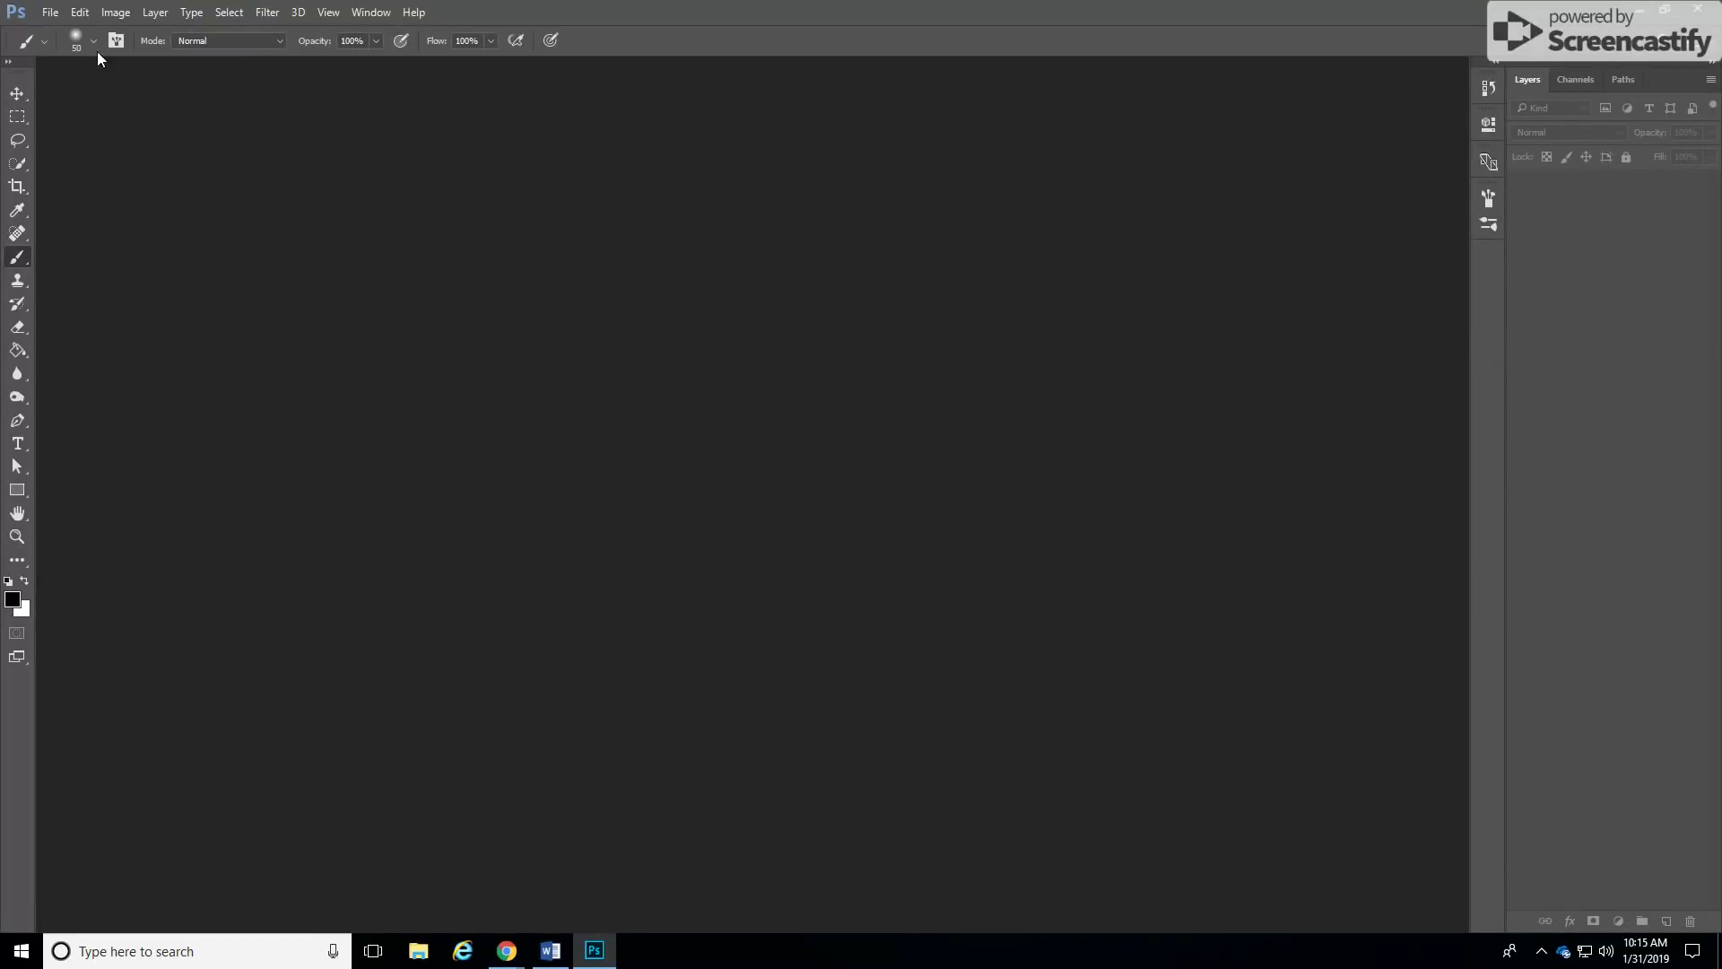
# Step: Start a new document using the Landscape 4x6 preset: 6 x 4 in, 300 ppi, white
pyautogui.click(51, 13)
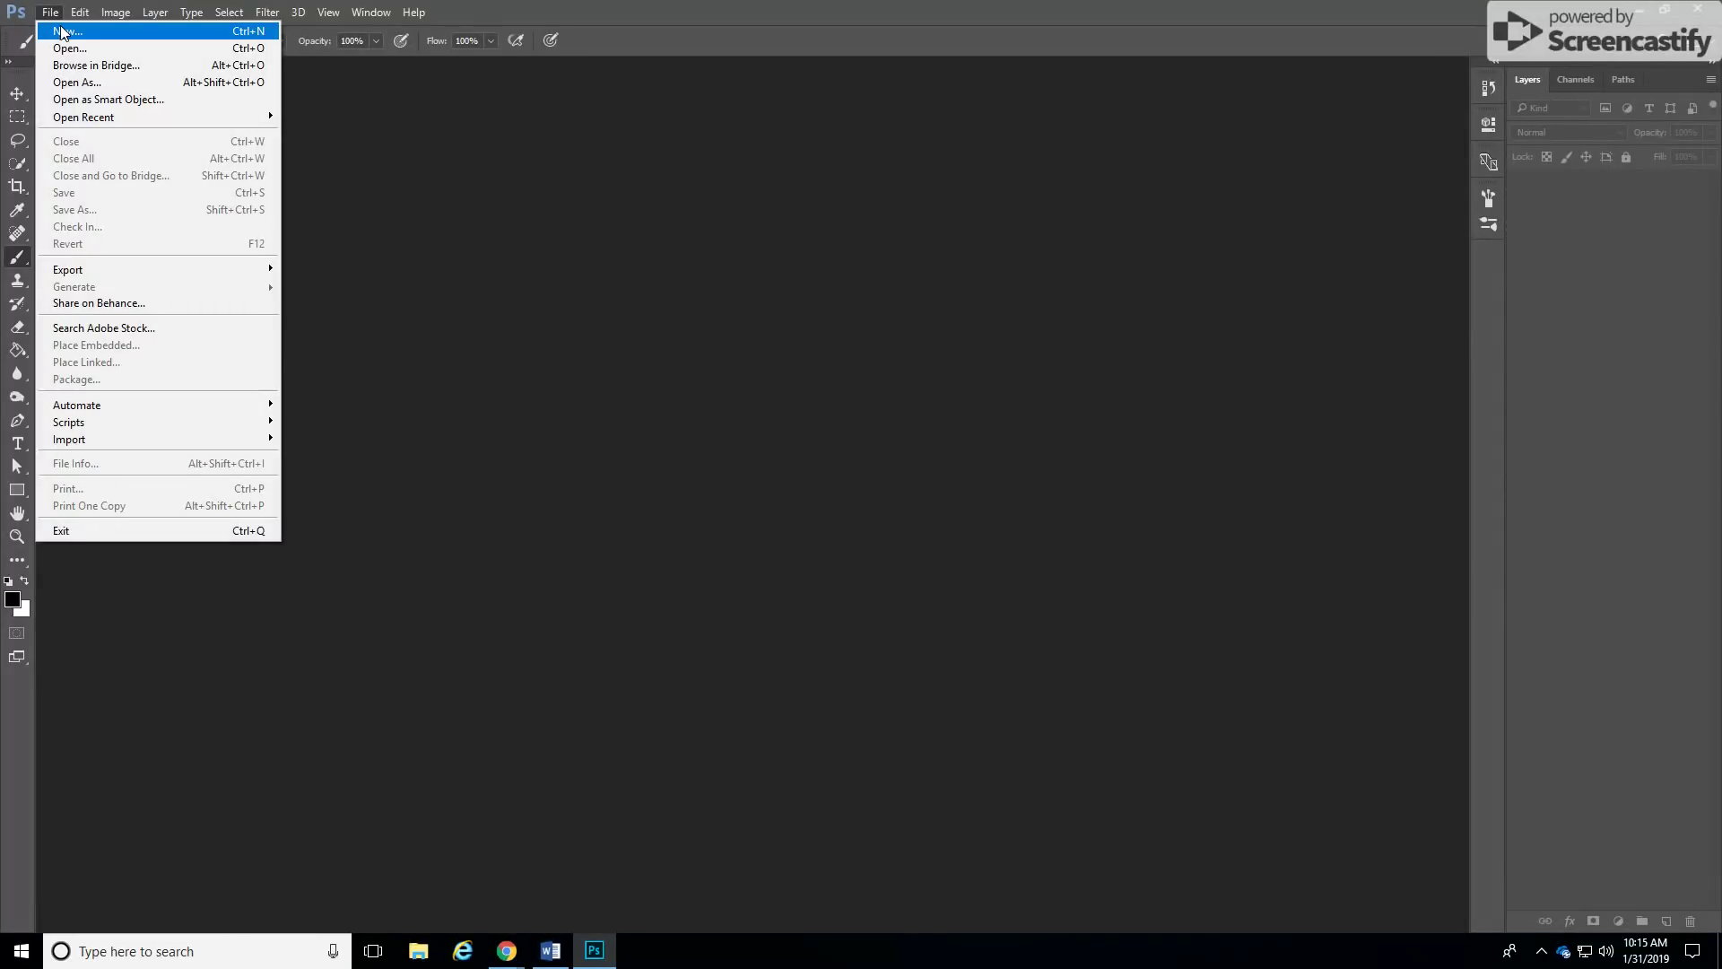
pyautogui.click(62, 33)
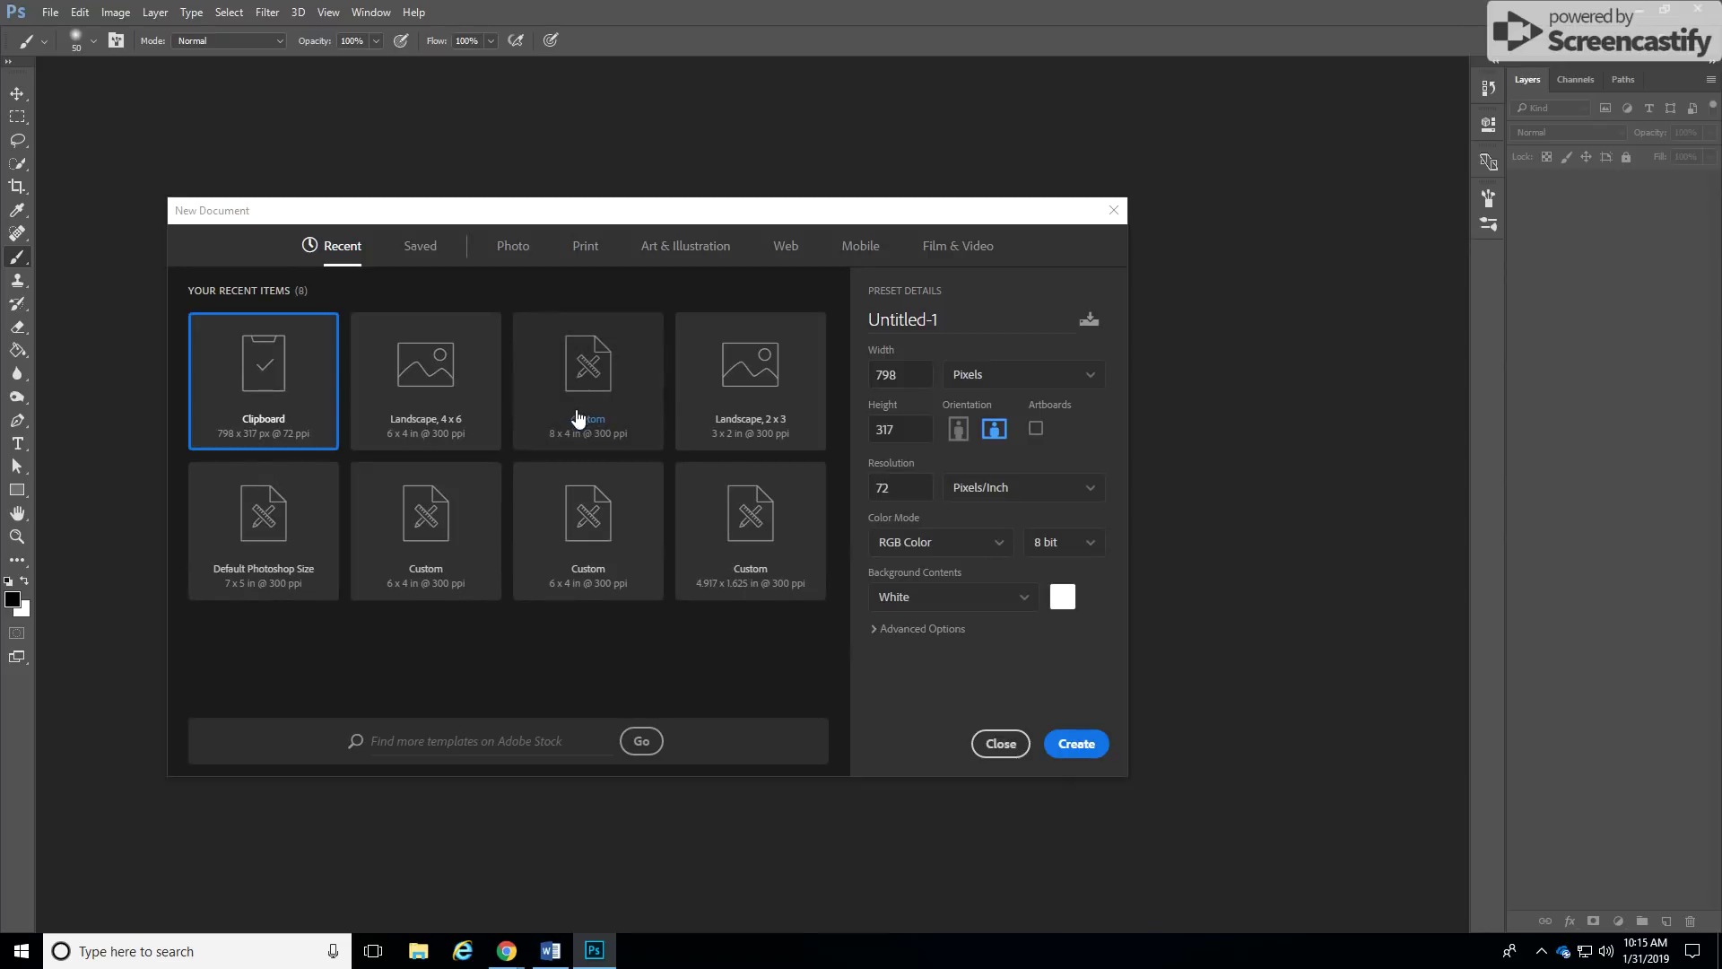
pyautogui.click(442, 423)
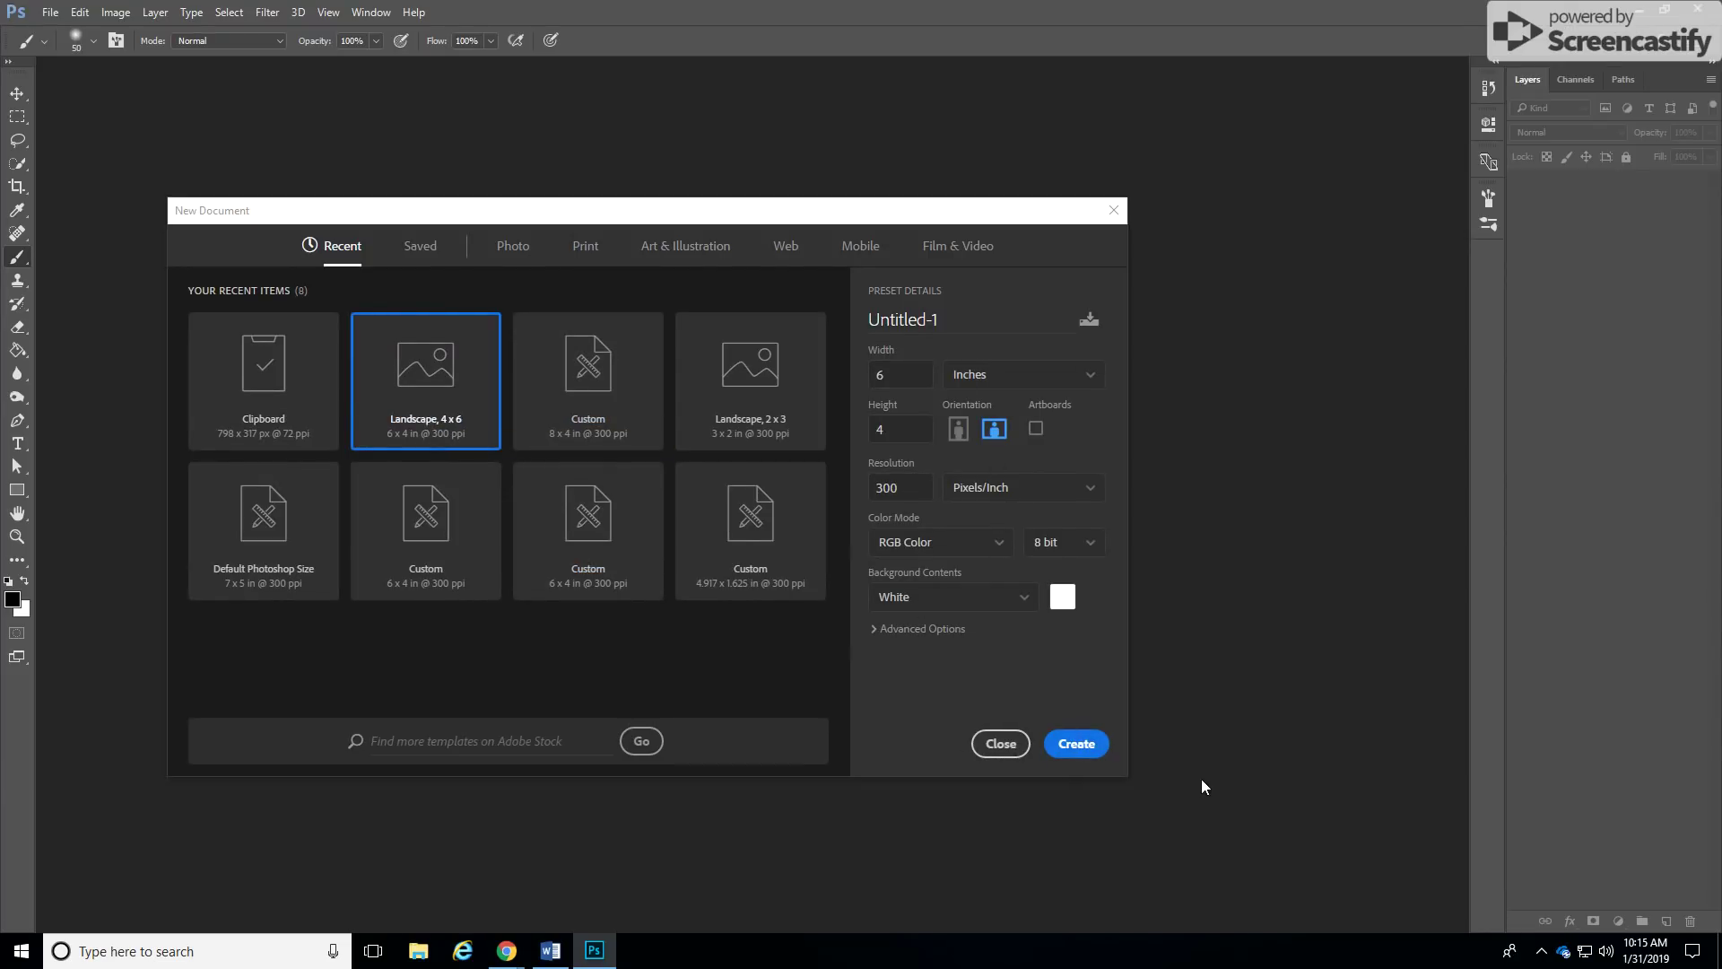
# Step: Create the blank 6x4 document, then open woodhouse.png from the Downloads folder
pyautogui.click(1093, 748)
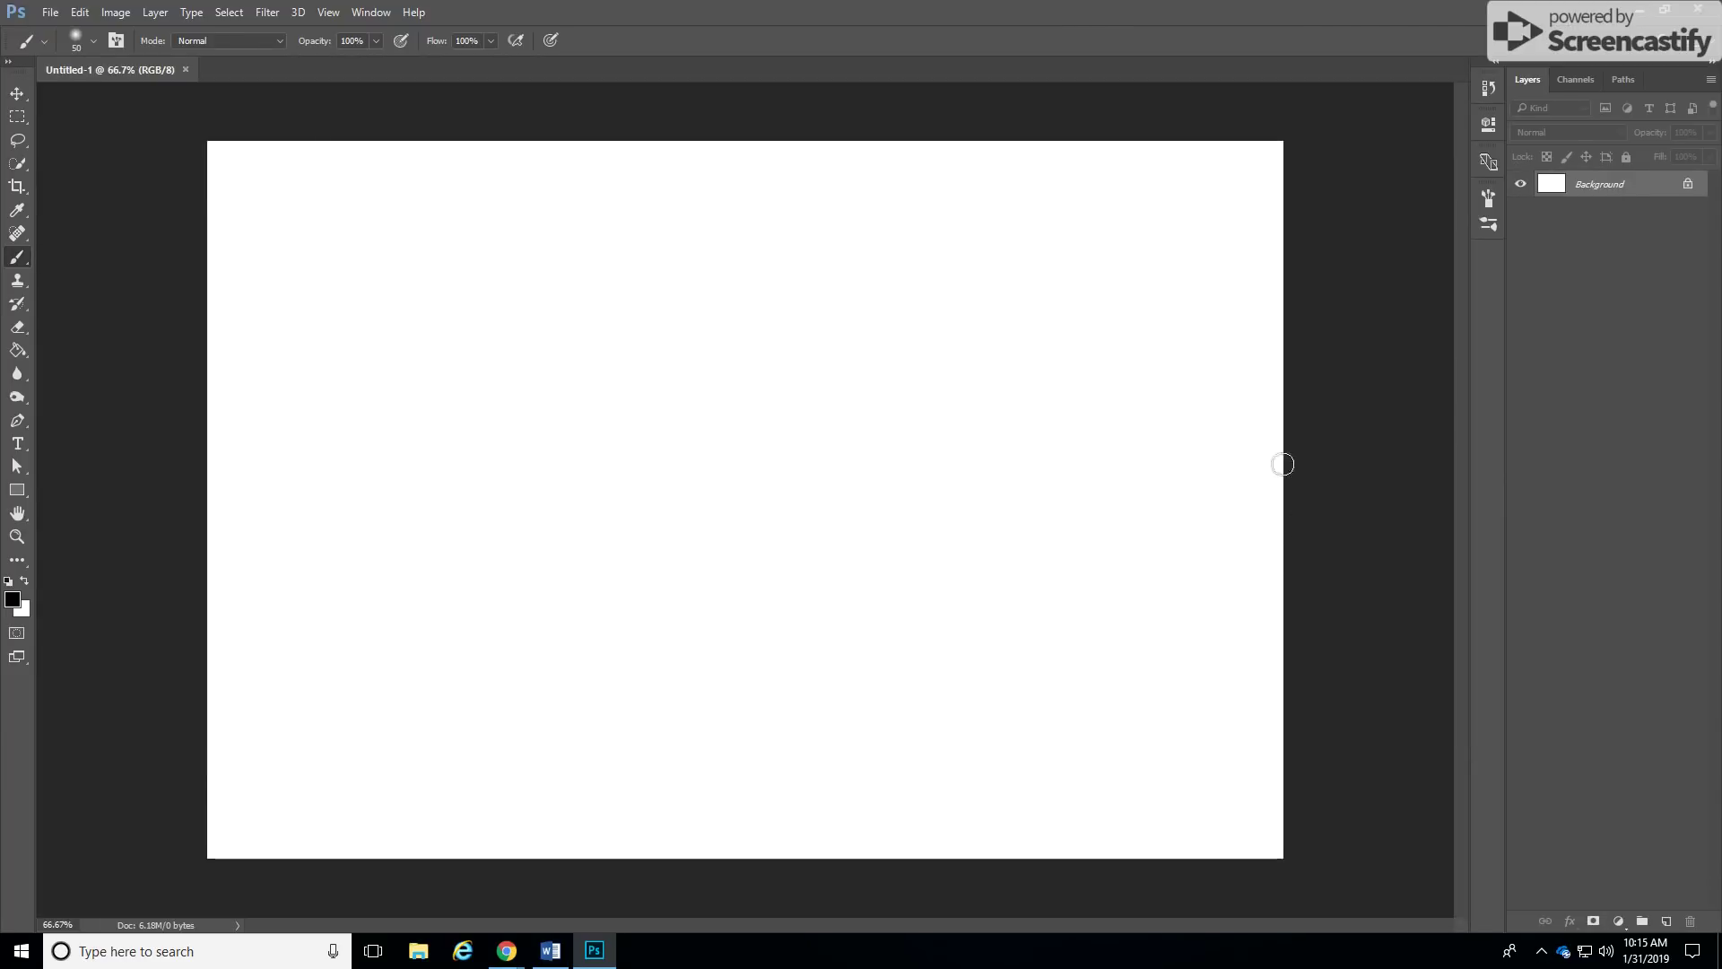
pyautogui.click(51, 12)
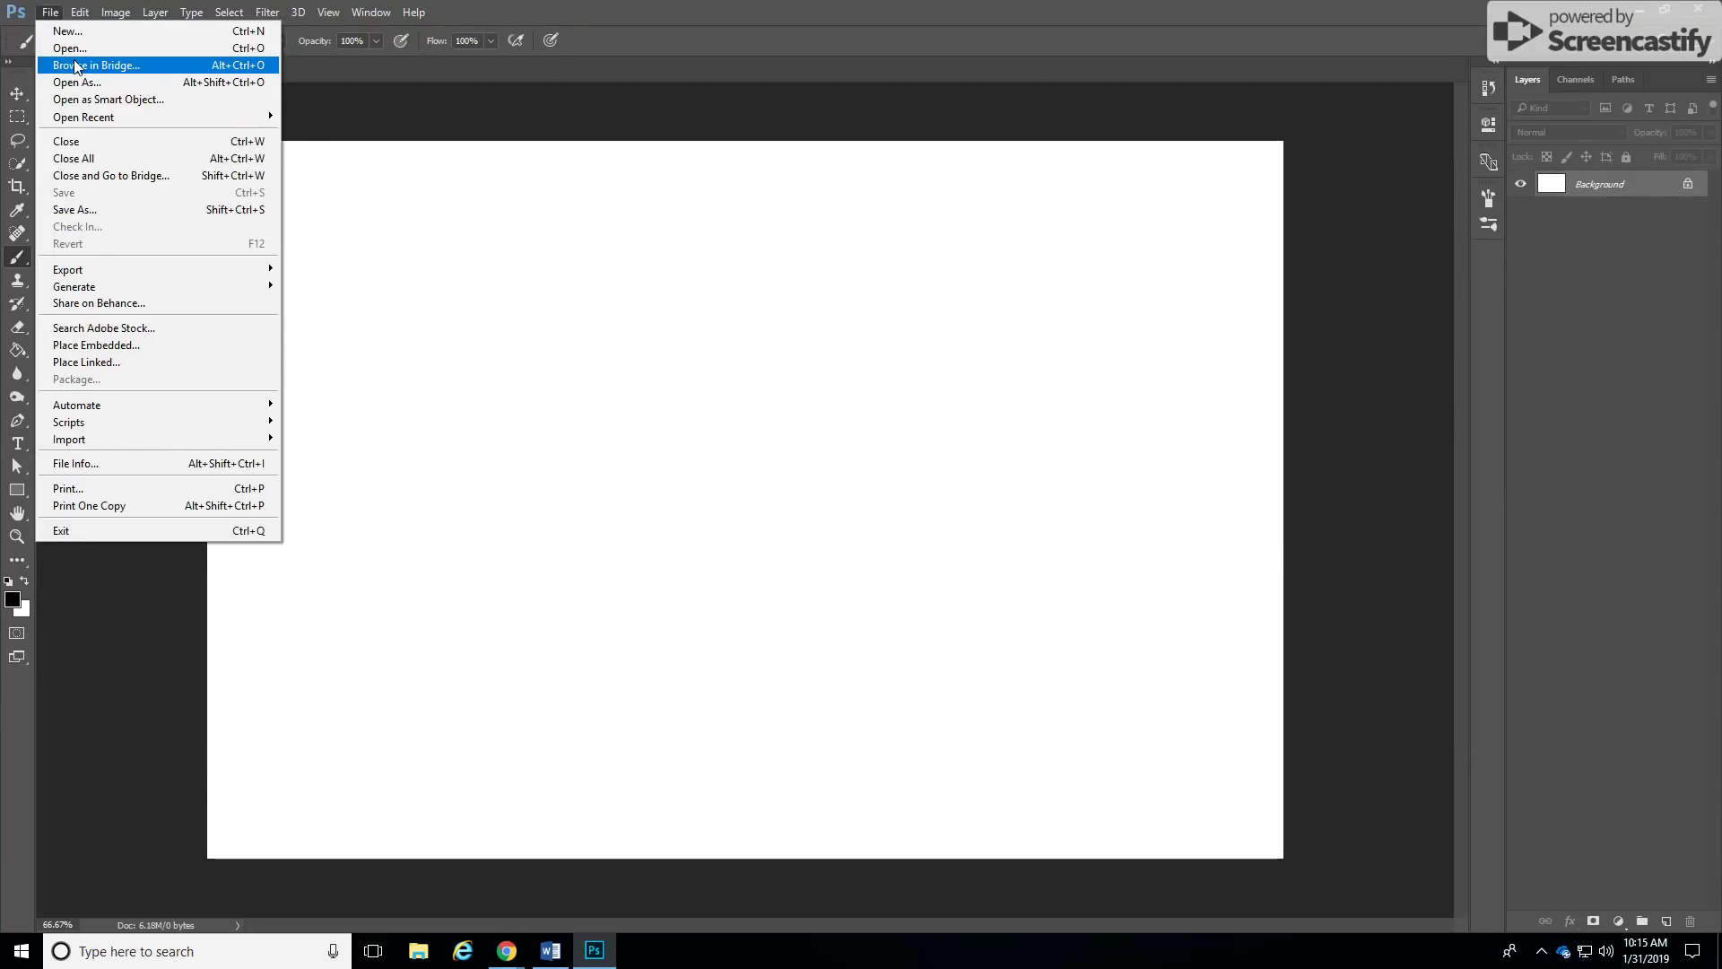
pyautogui.click(70, 49)
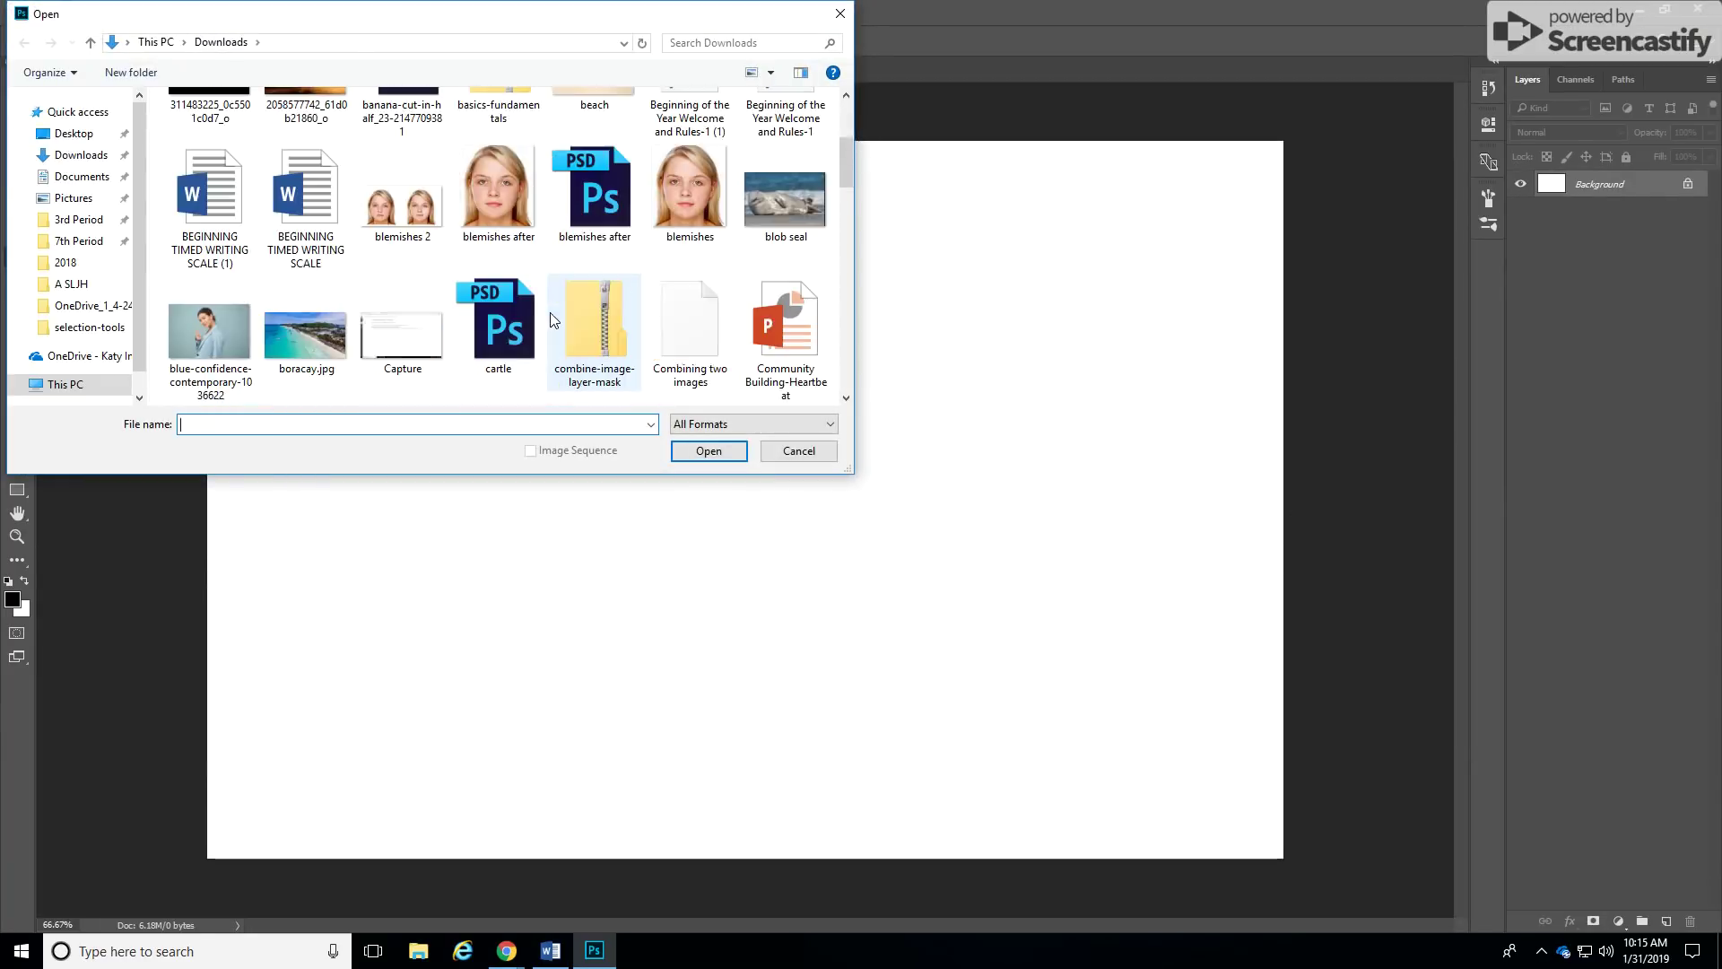
pyautogui.moveTo(843, 166); pyautogui.dragTo(828, 395)
pyautogui.click(588, 333)
pyautogui.click(710, 452)
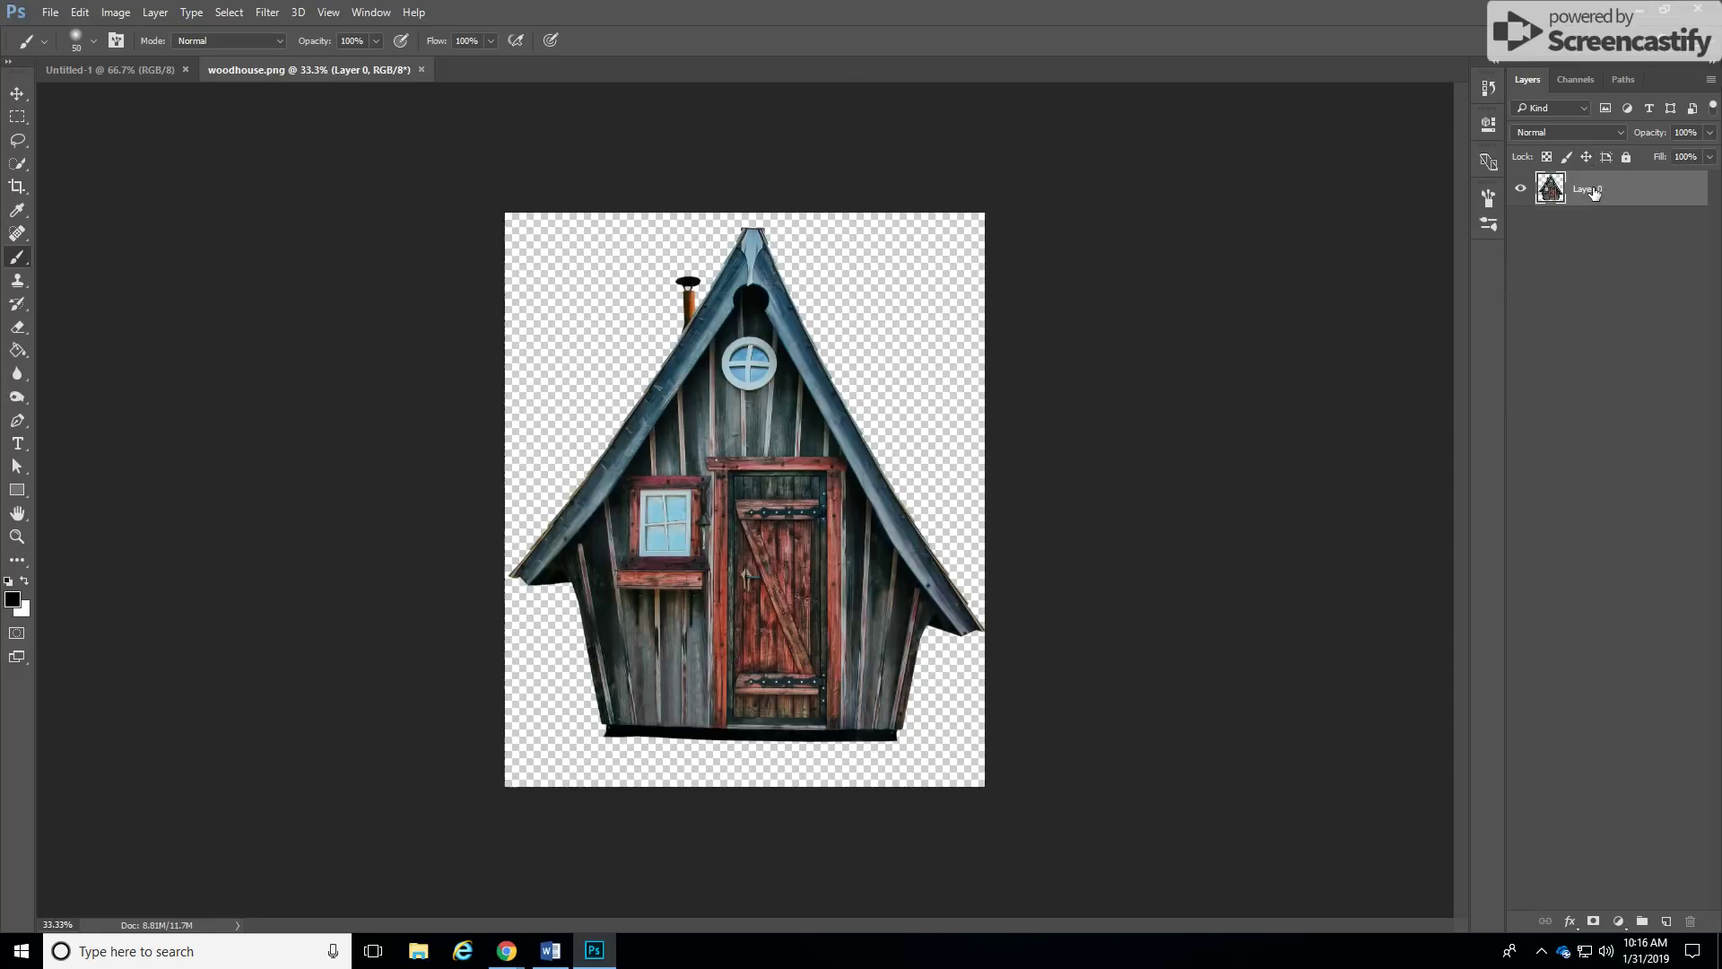
# Step: Copy the house's Layer 0 into Untitled-1 as Layer 1, then zoom in and back out
pyautogui.moveTo(1593, 191); pyautogui.dragTo(924, 498)
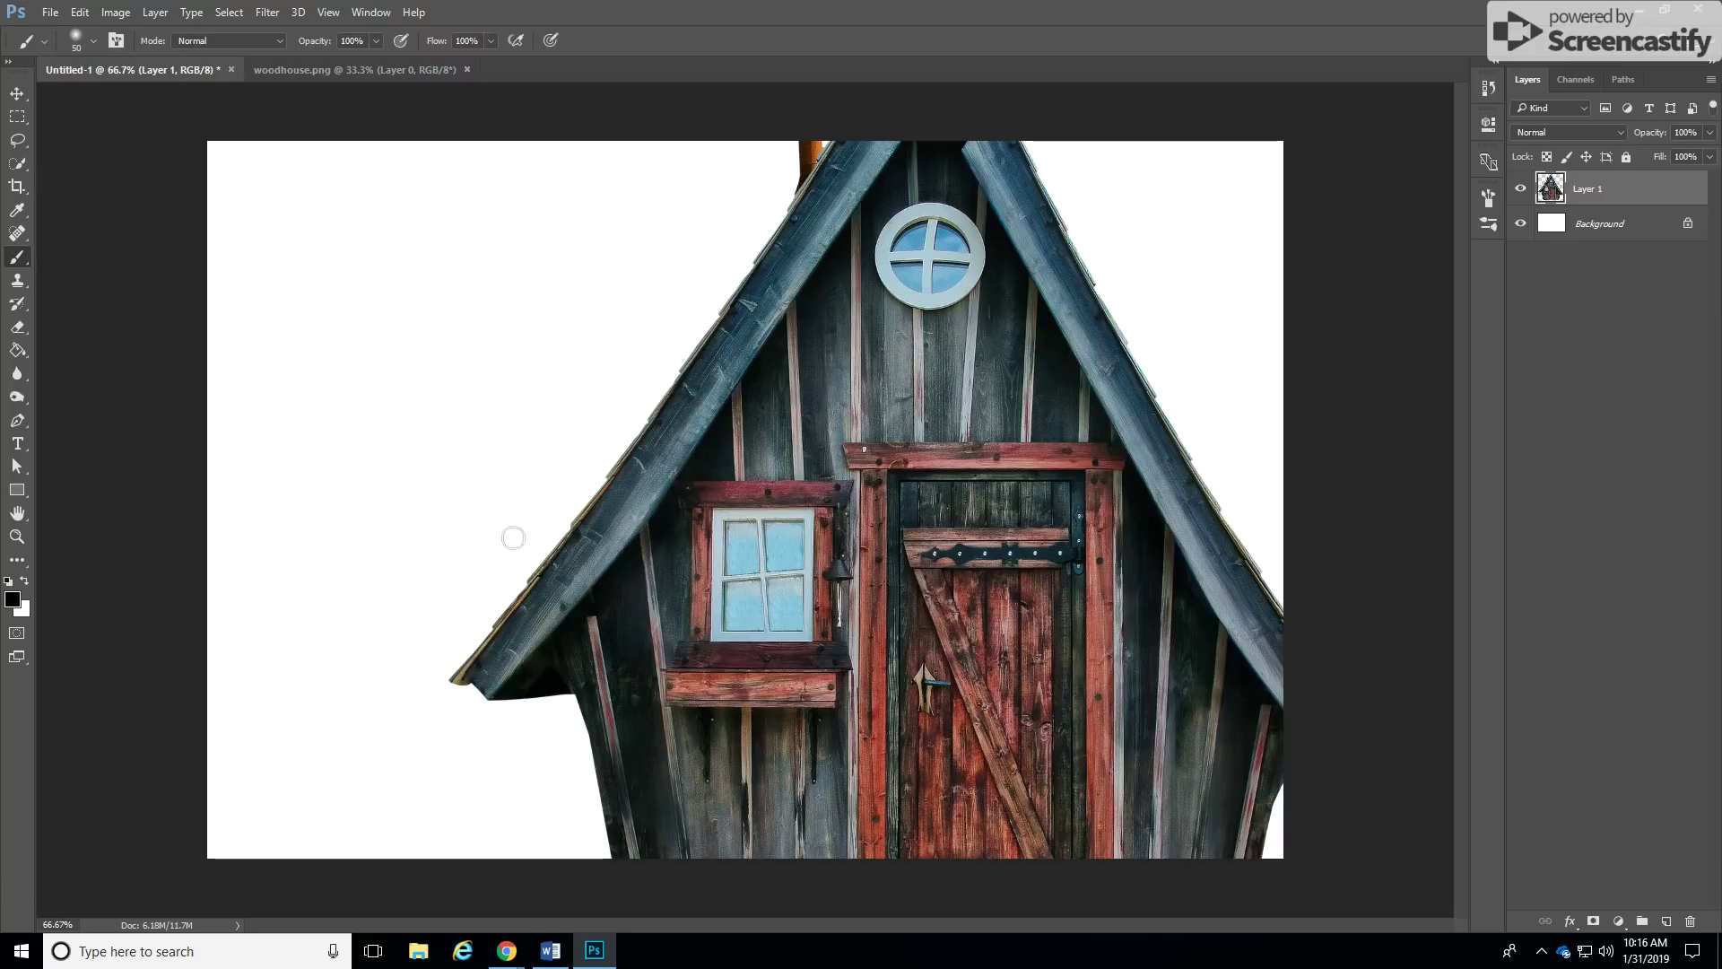
pyautogui.click(17, 537)
pyautogui.click(334, 520)
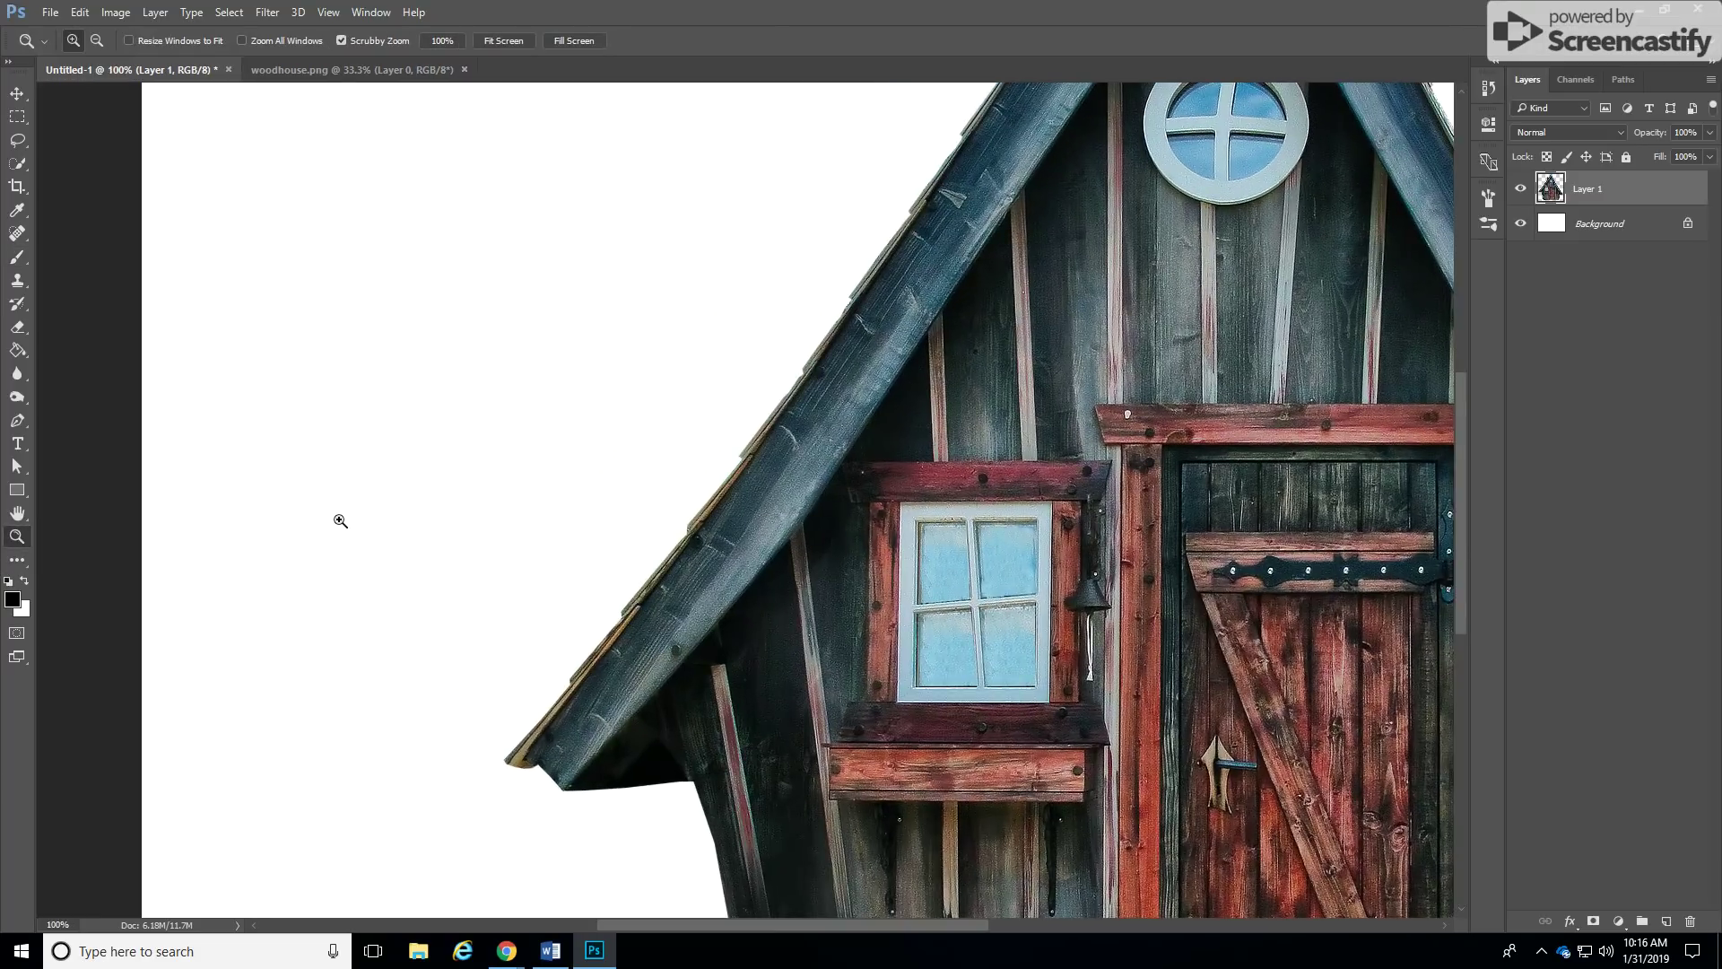
pyautogui.hotkey('ctrl', '-')
pyautogui.hotkey('ctrl', '-')
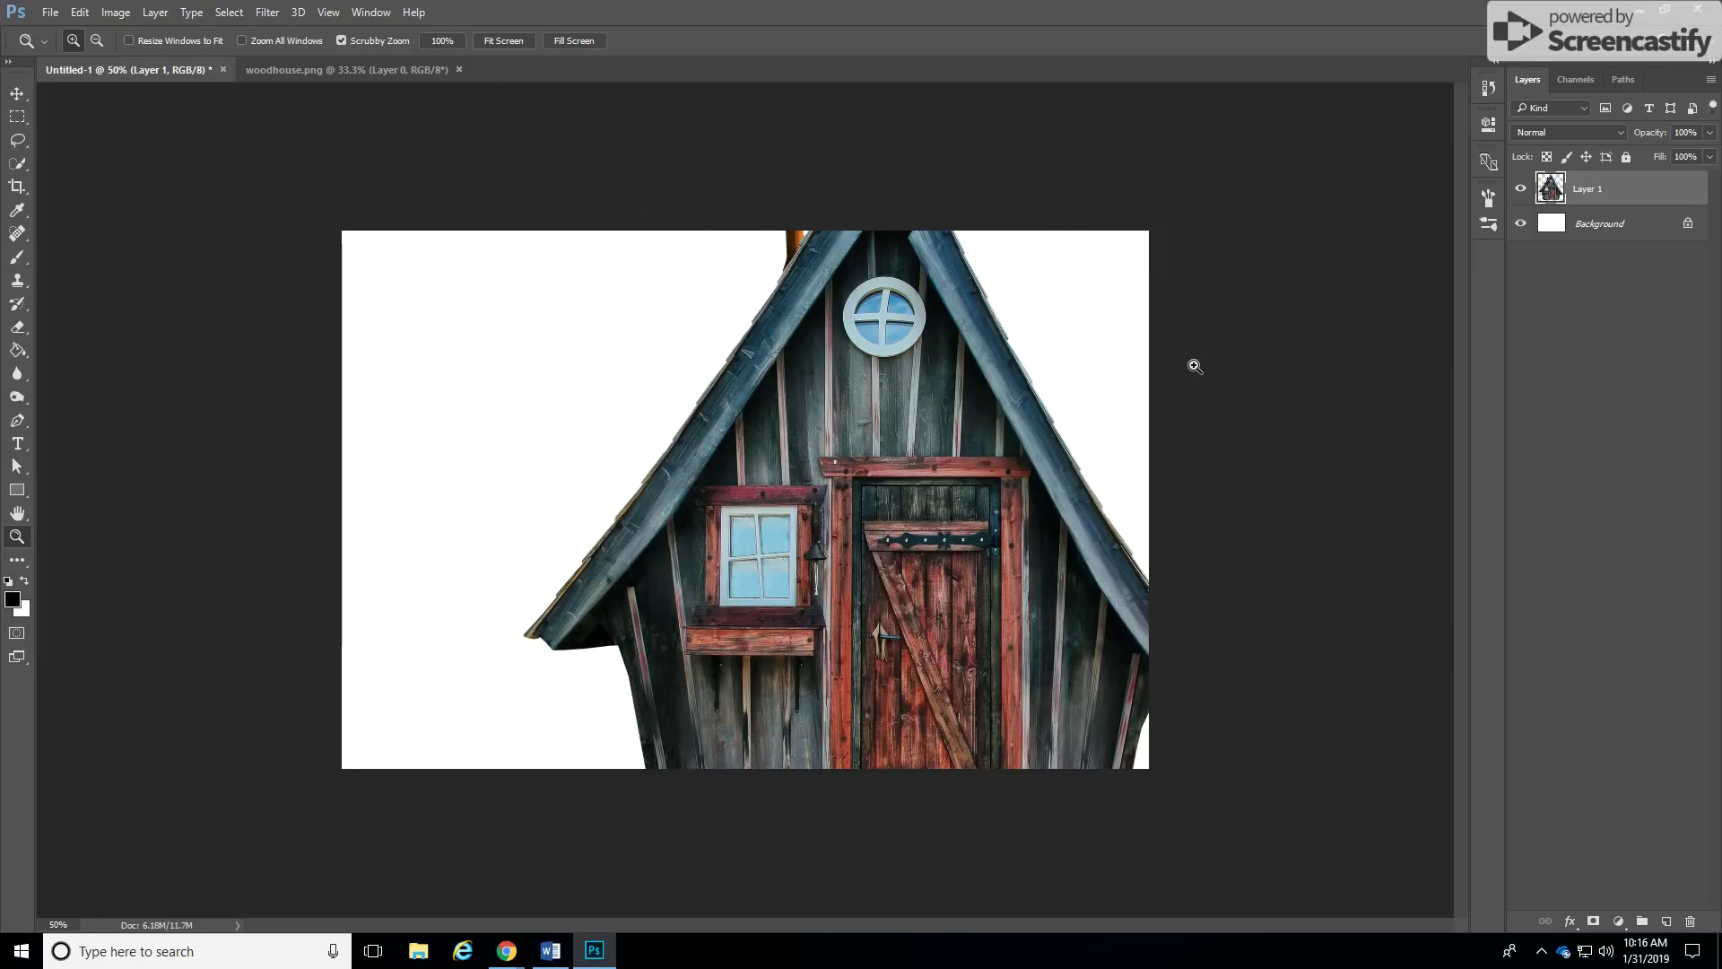
# Step: Scale Layer 1's house to about 51.6% and place it at the canvas's lower right
pyautogui.hotkey('ctrl', 't')
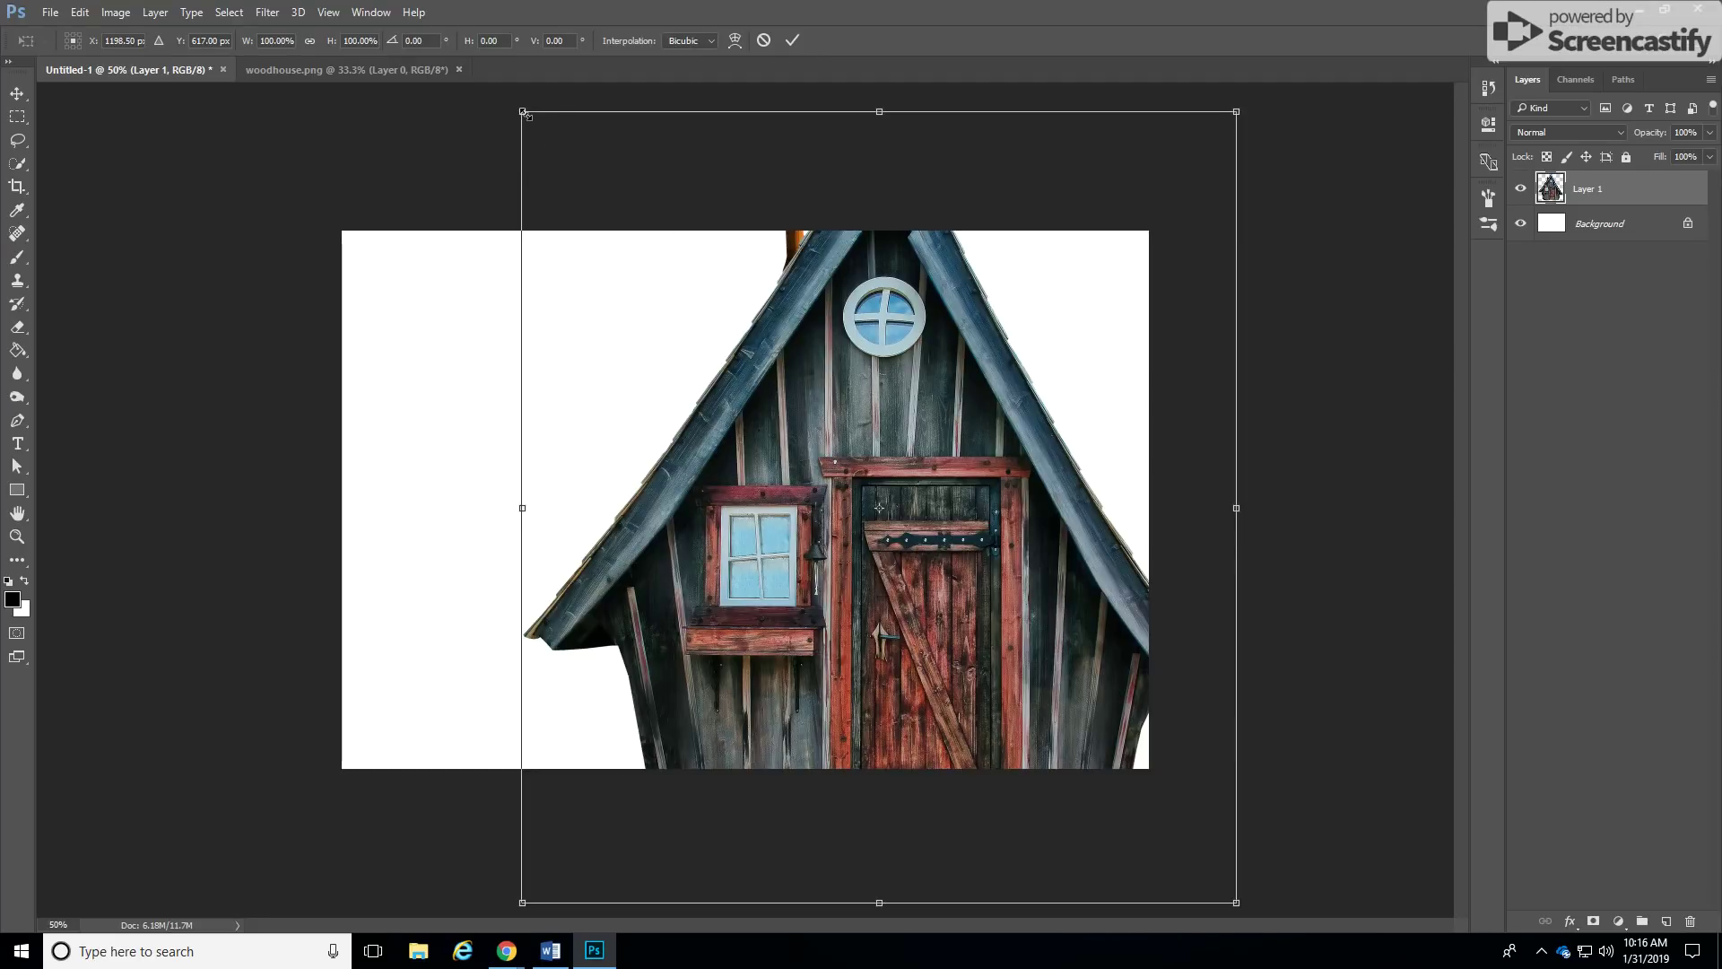
pyautogui.moveTo(523, 113); pyautogui.dragTo(831, 549)
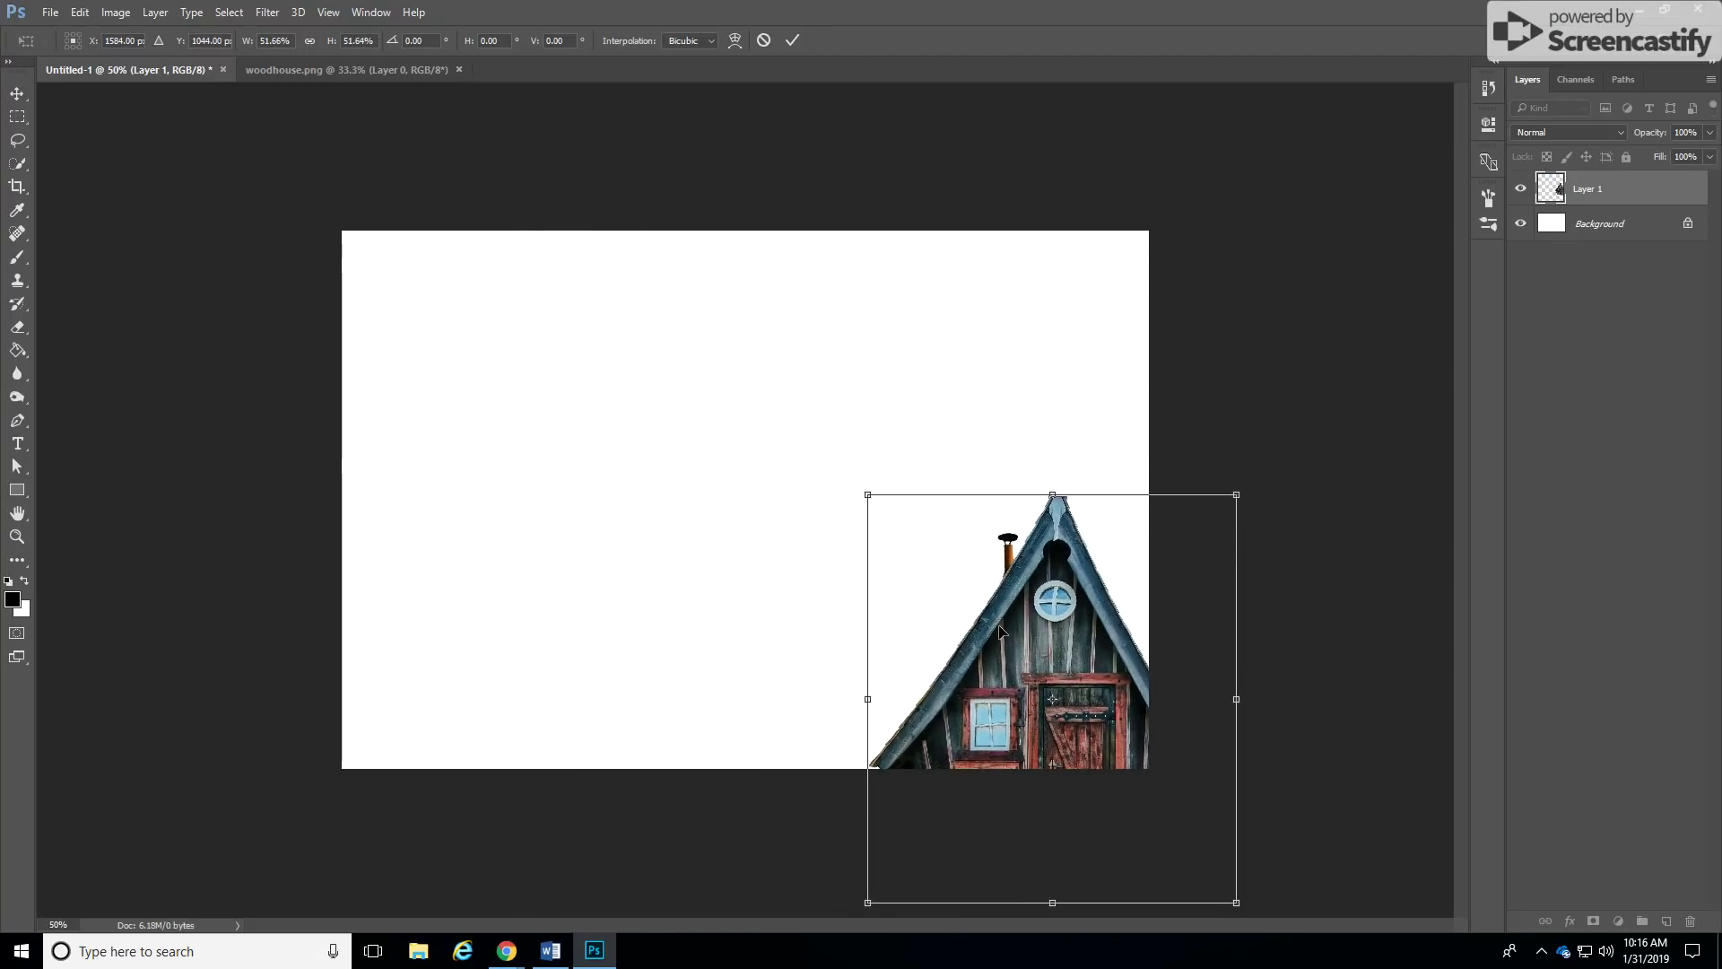
pyautogui.moveTo(981, 610); pyautogui.dragTo(859, 487)
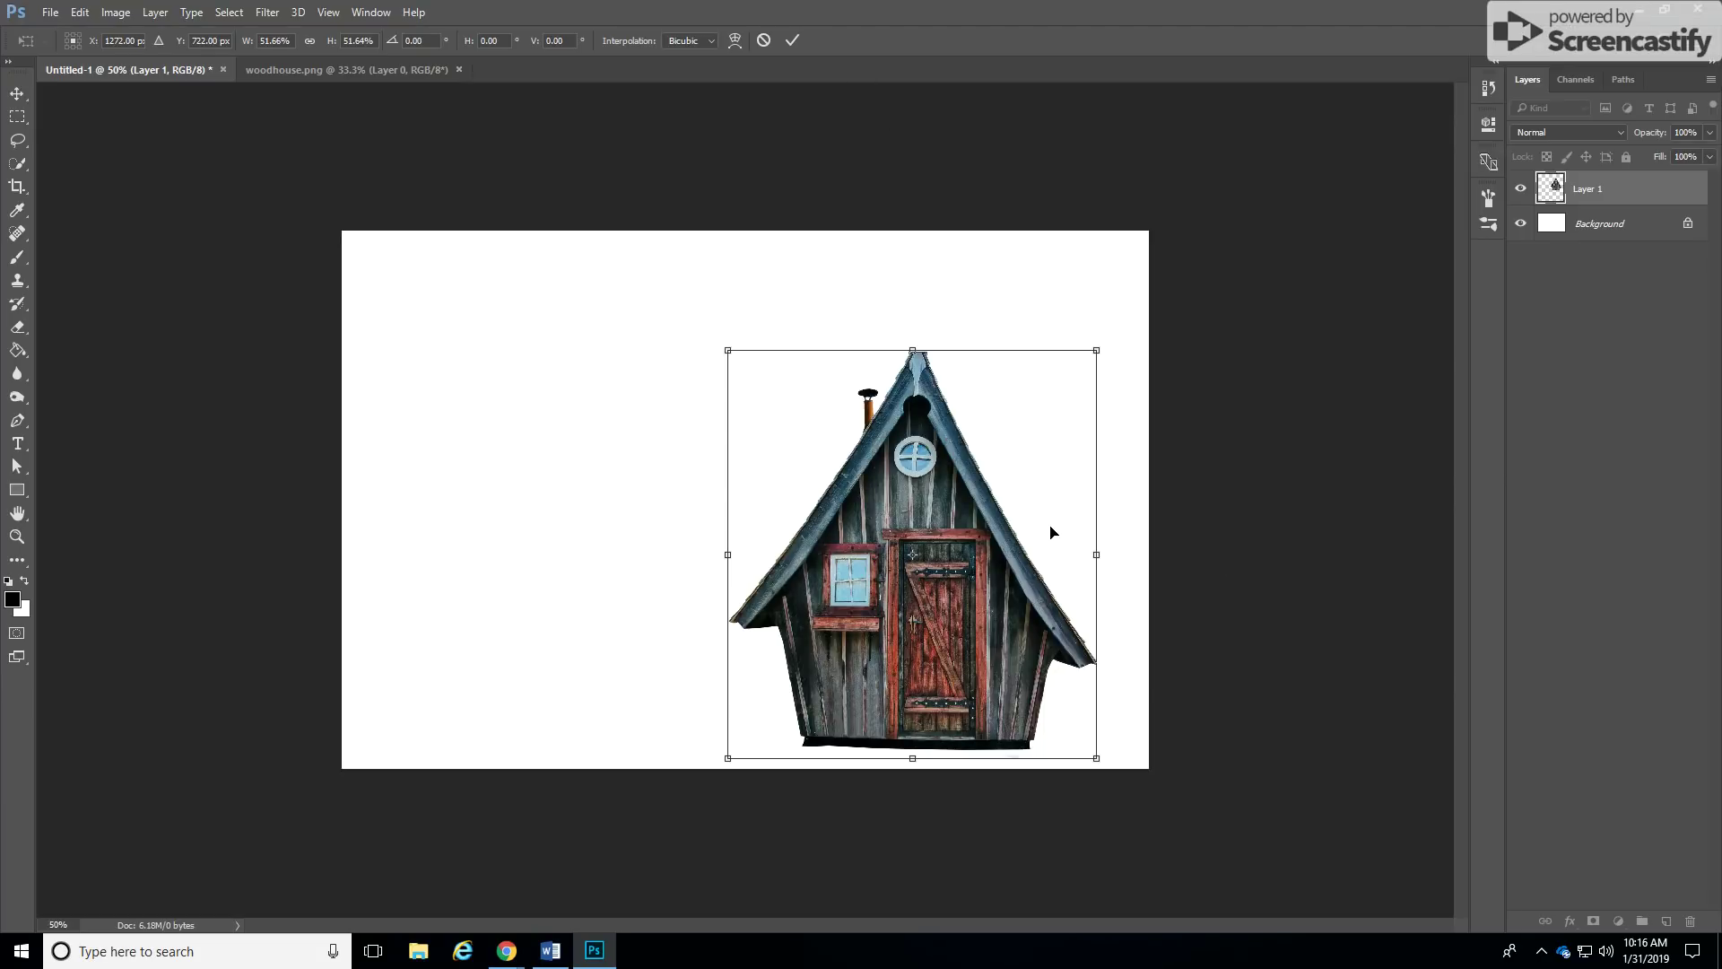
pyautogui.click(791, 41)
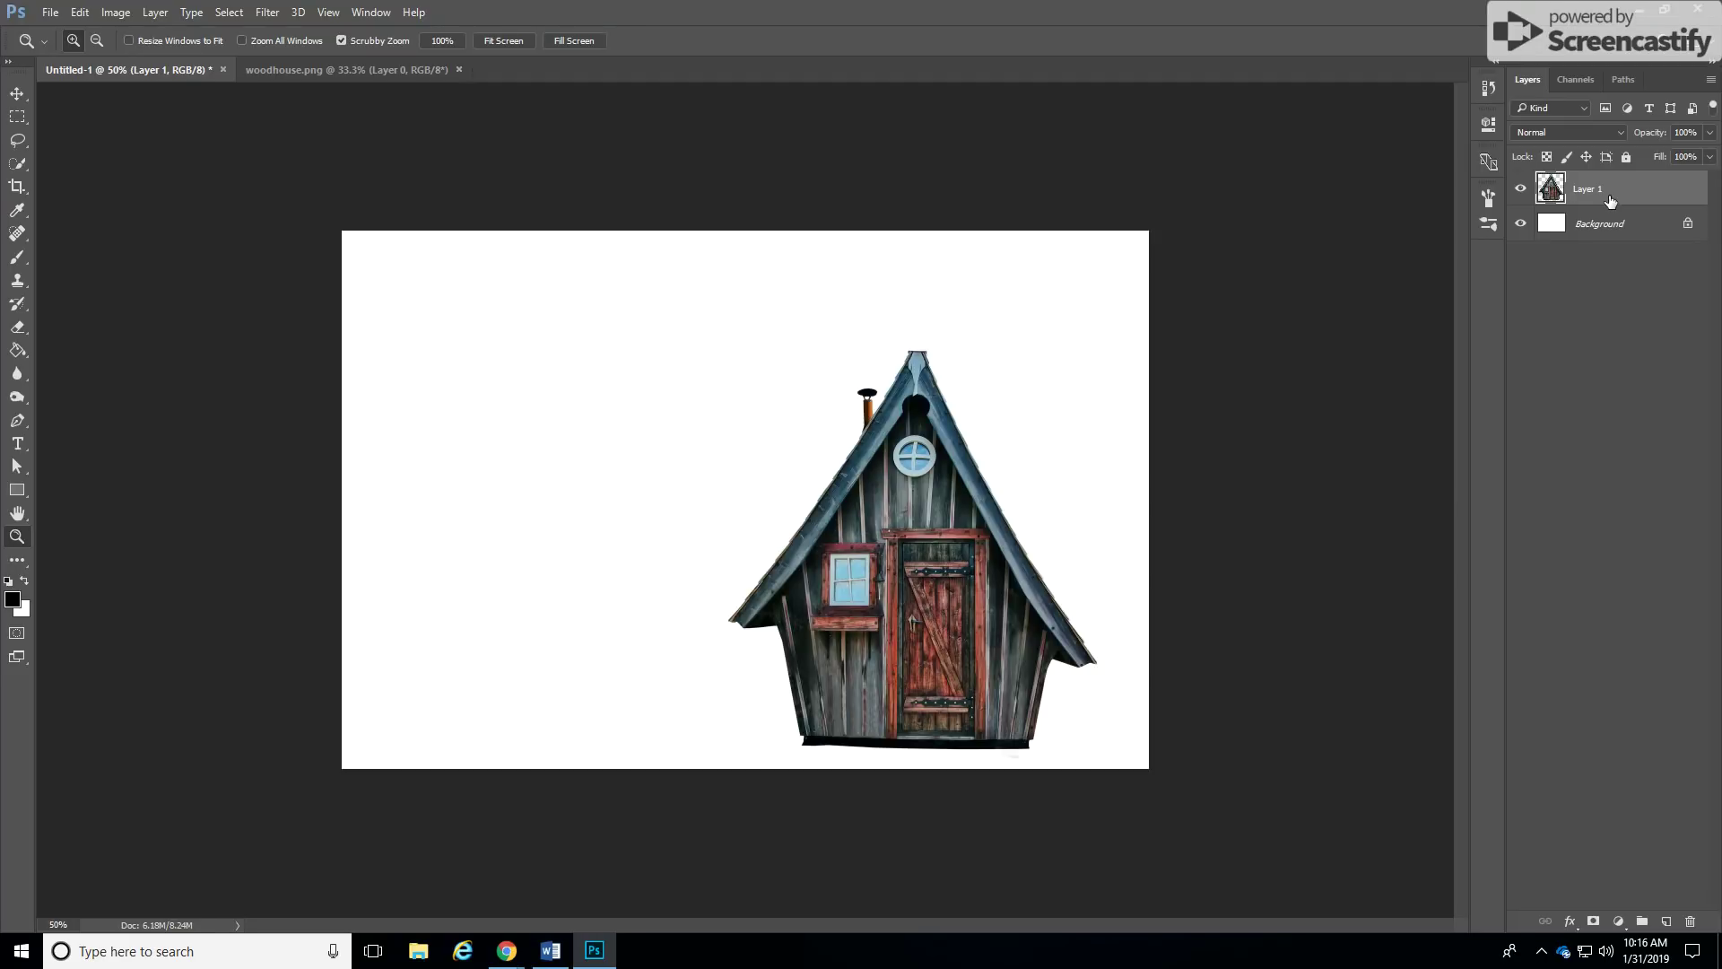
# Step: Duplicate the house layer, rename the copy 'shadow', and lock its transparent pixels
pyautogui.hotkey('ctrl', 'j')
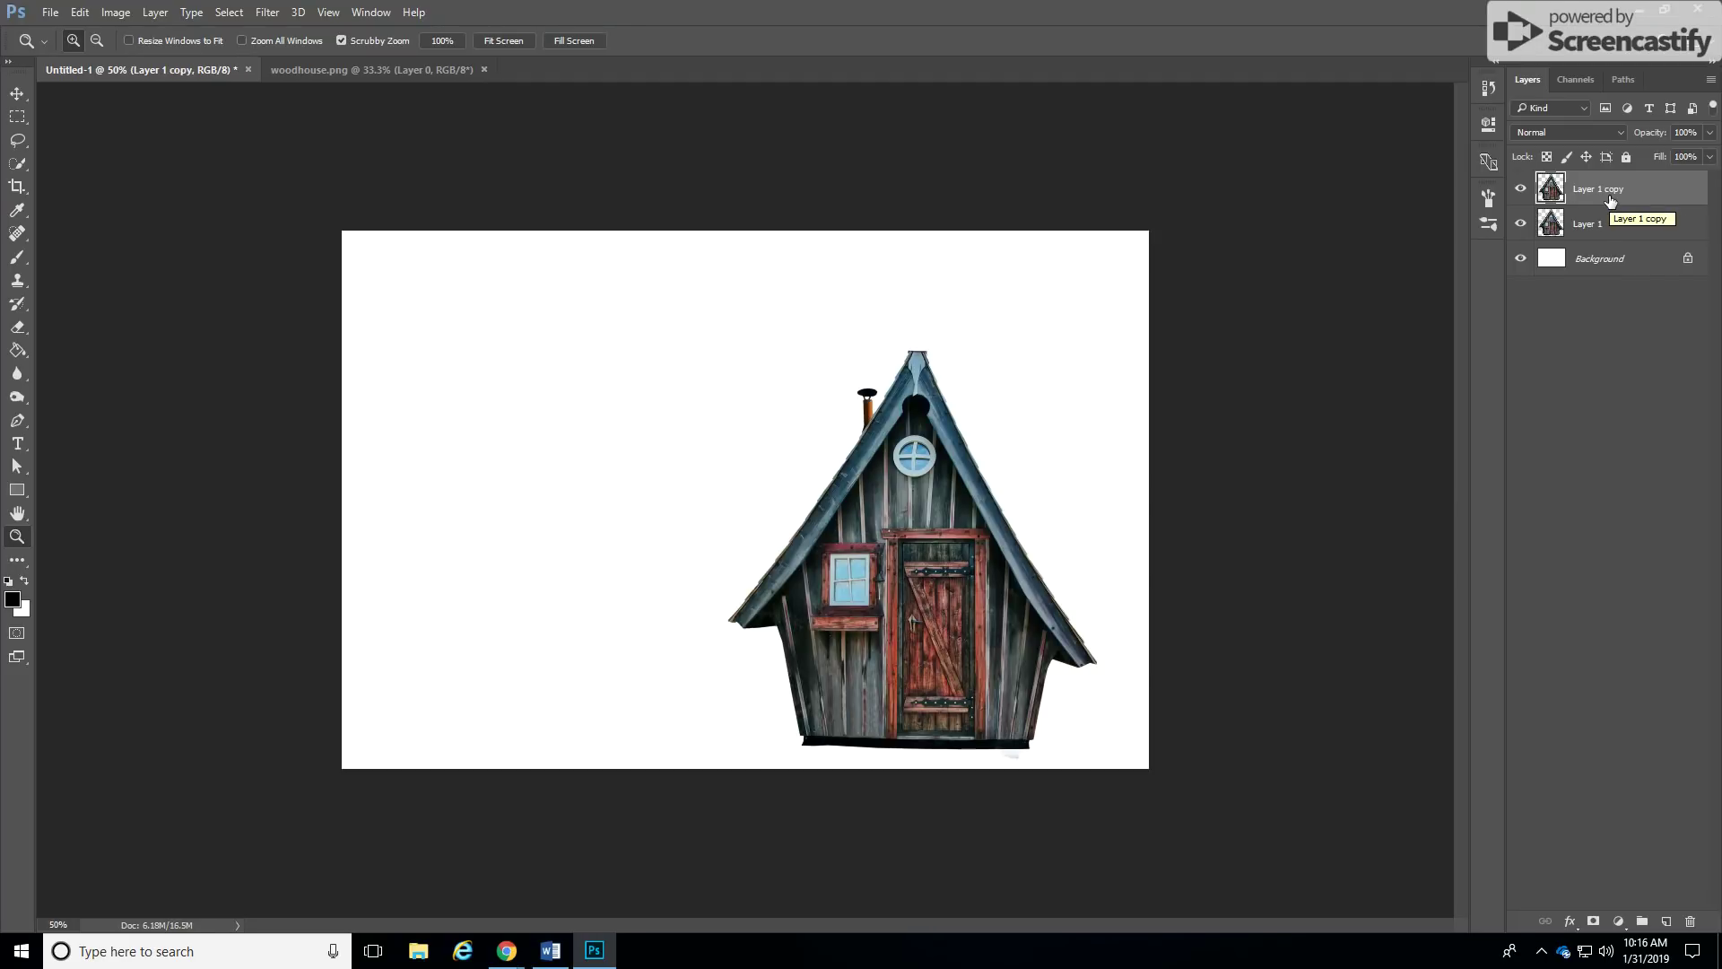
pyautogui.doubleClick(1606, 189)
pyautogui.write('shadow')
pyautogui.click(1604, 278)
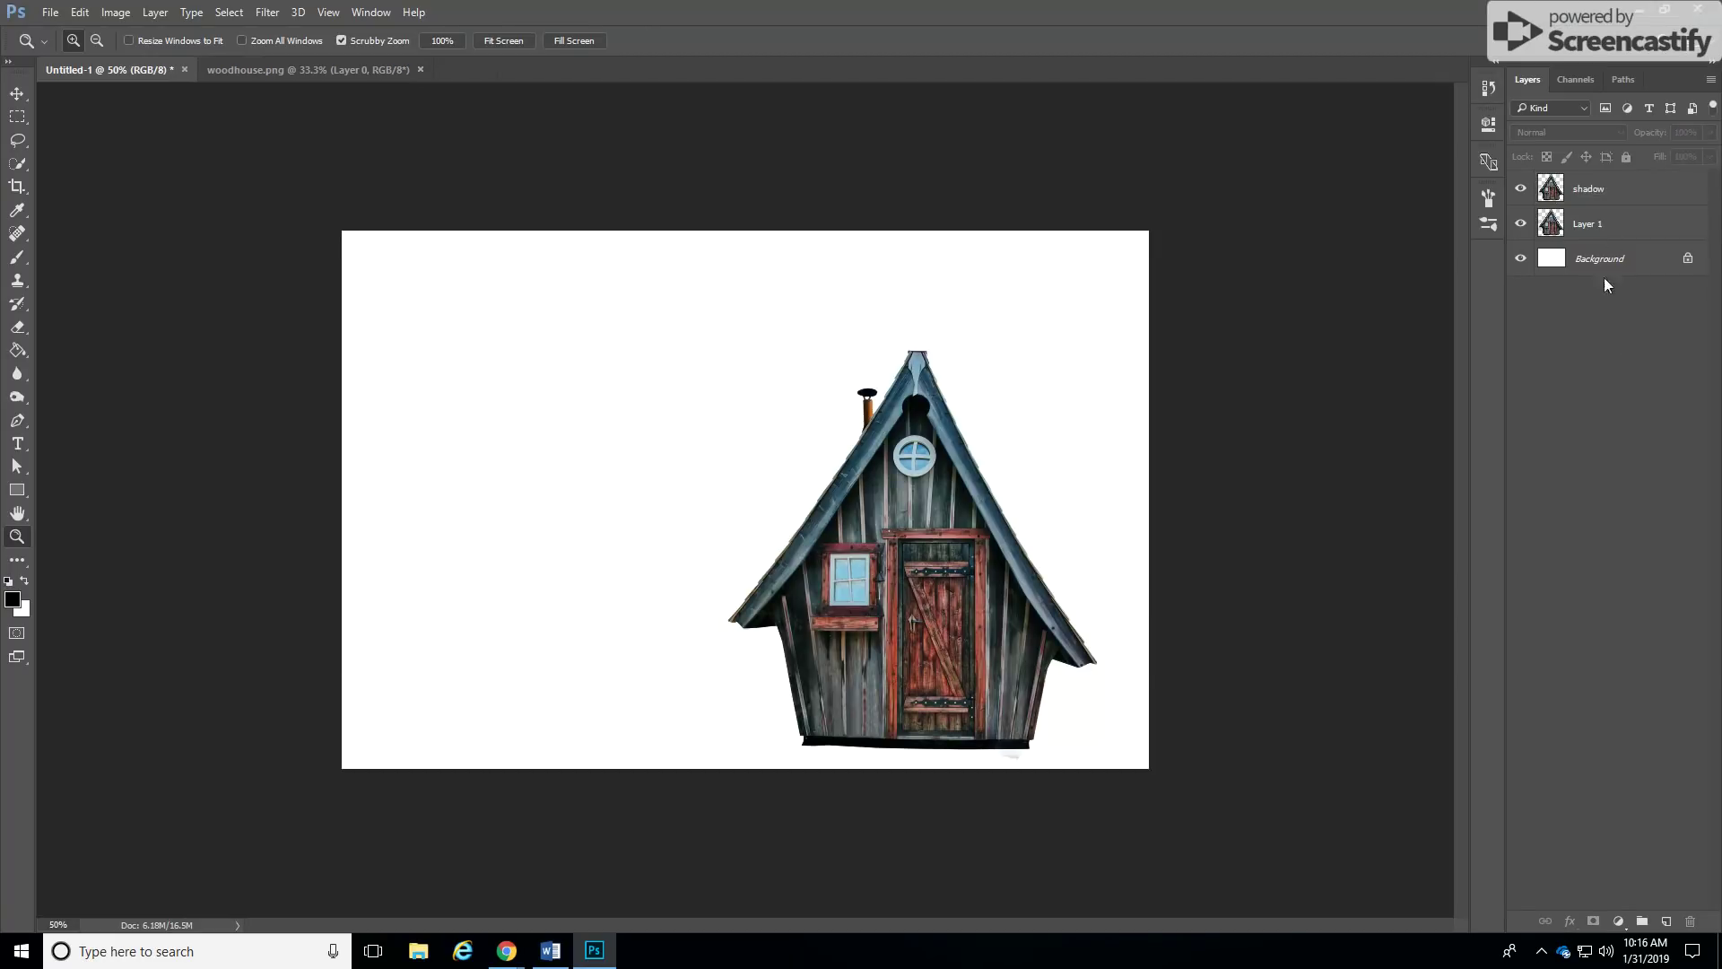
pyautogui.click(1589, 197)
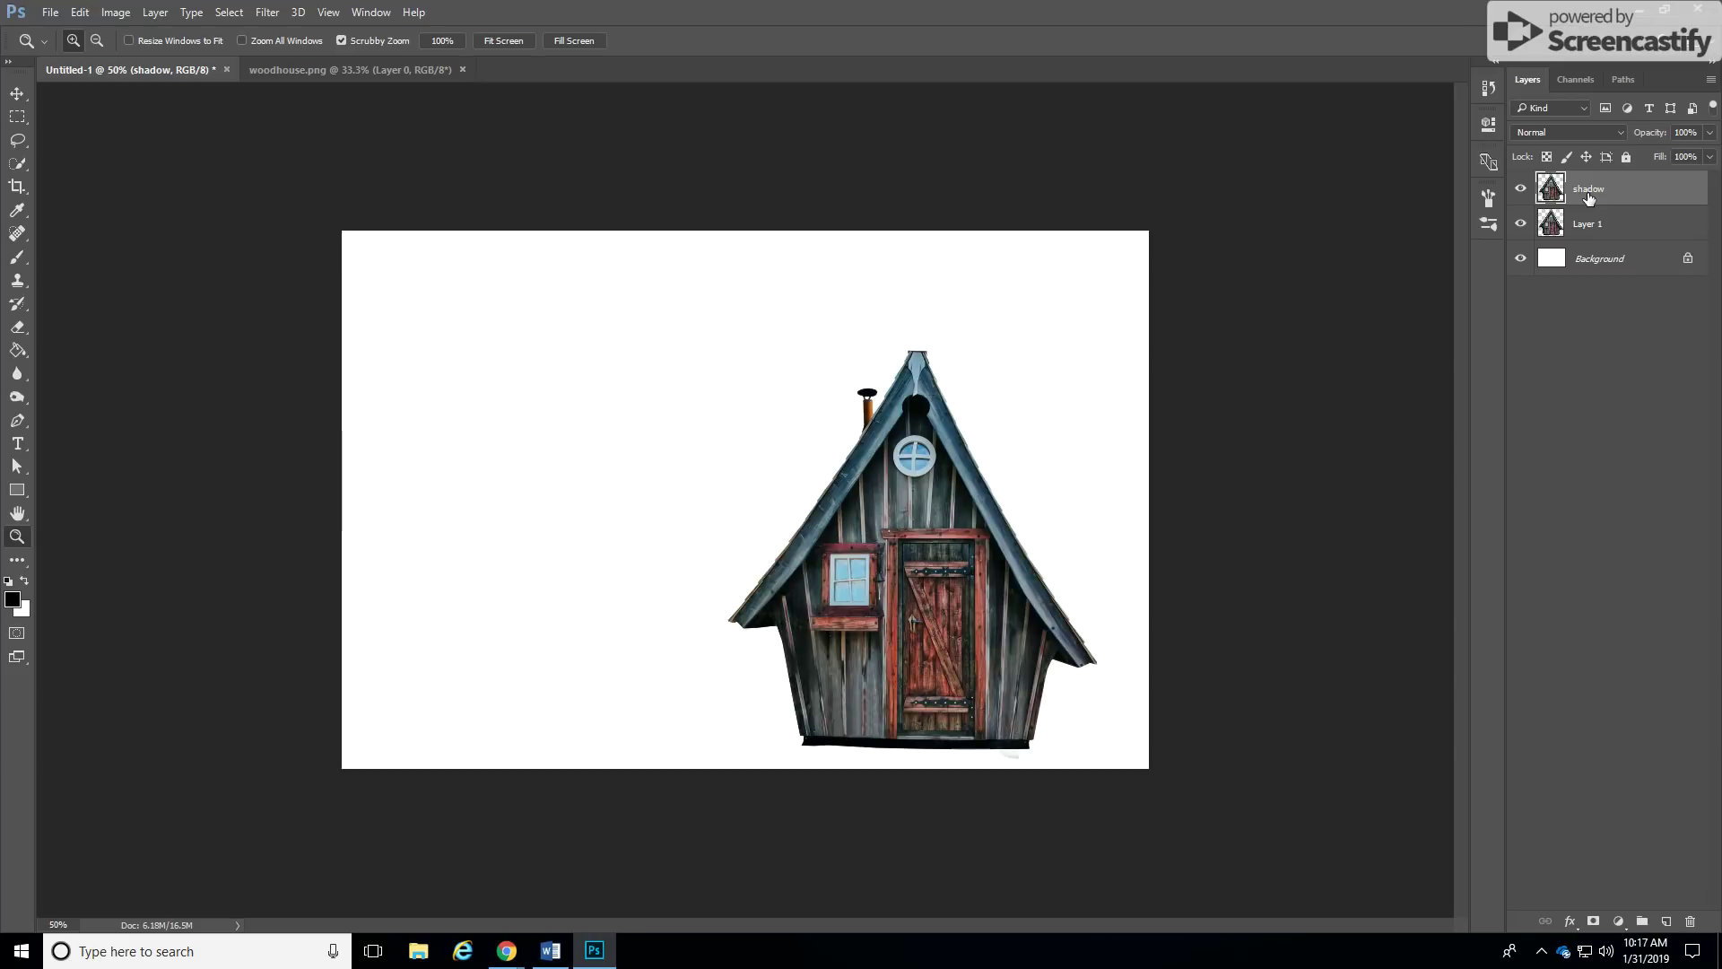
pyautogui.click(1546, 158)
# Step: Skew the shadow layer into a flattened copy slanting left from the house base
pyautogui.hotkey('ctrl', 't')
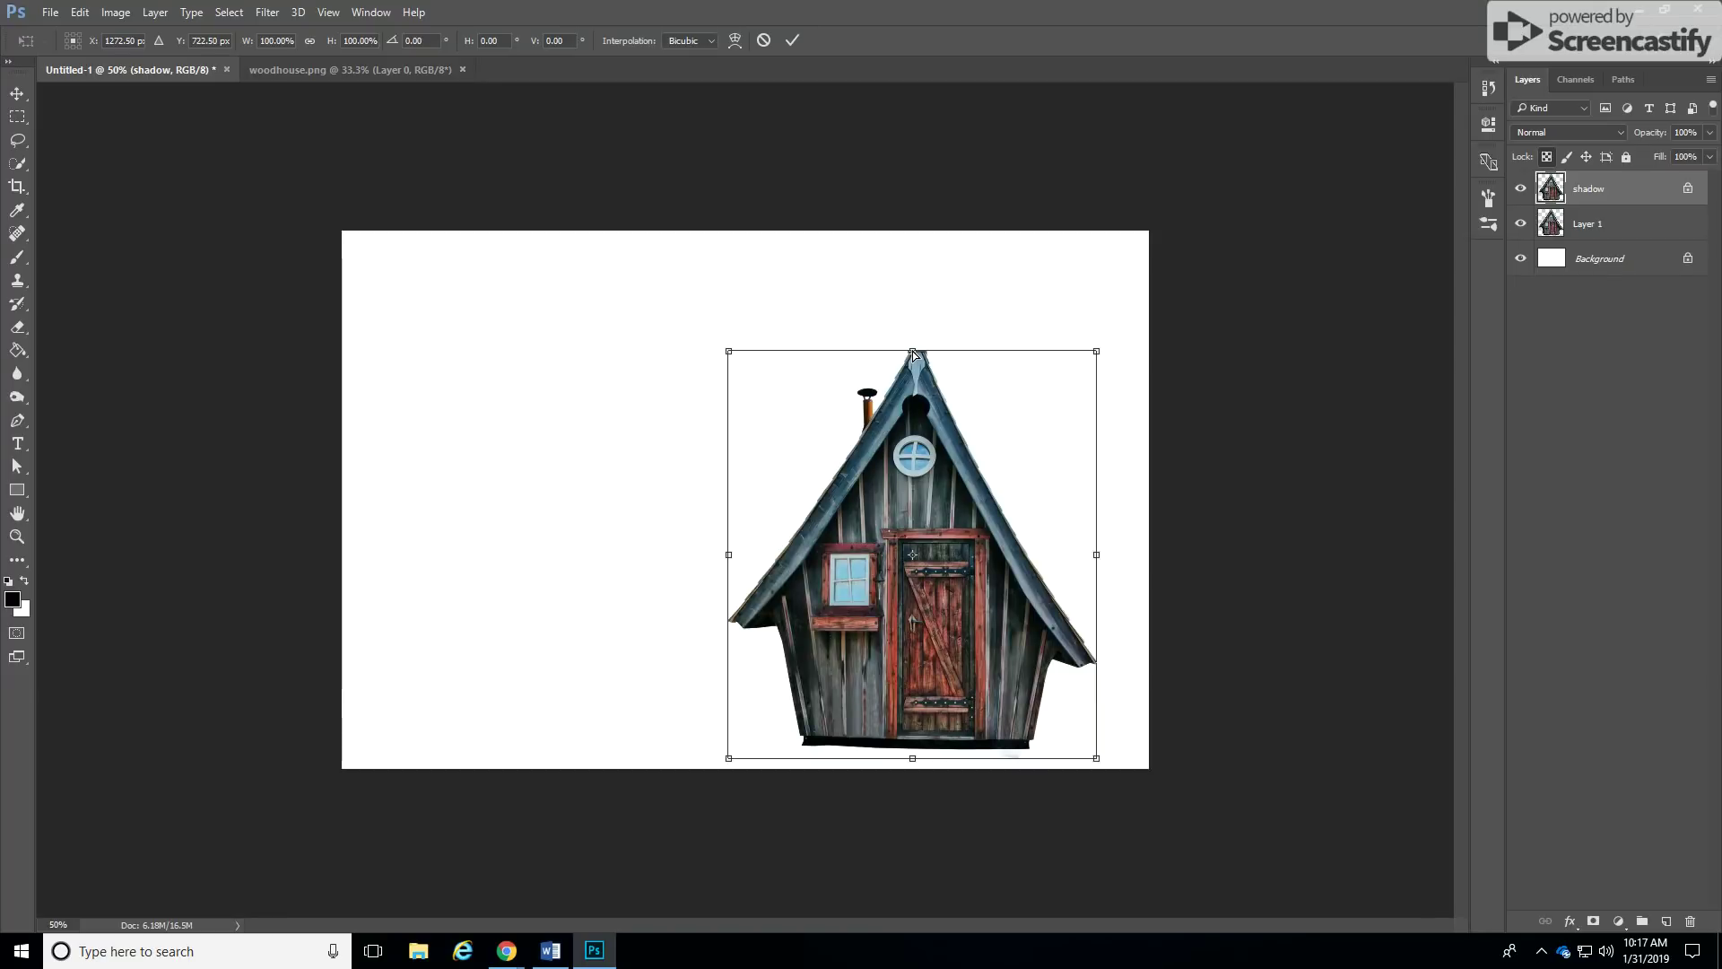
pyautogui.moveTo(912, 353); pyautogui.dragTo(470, 514)
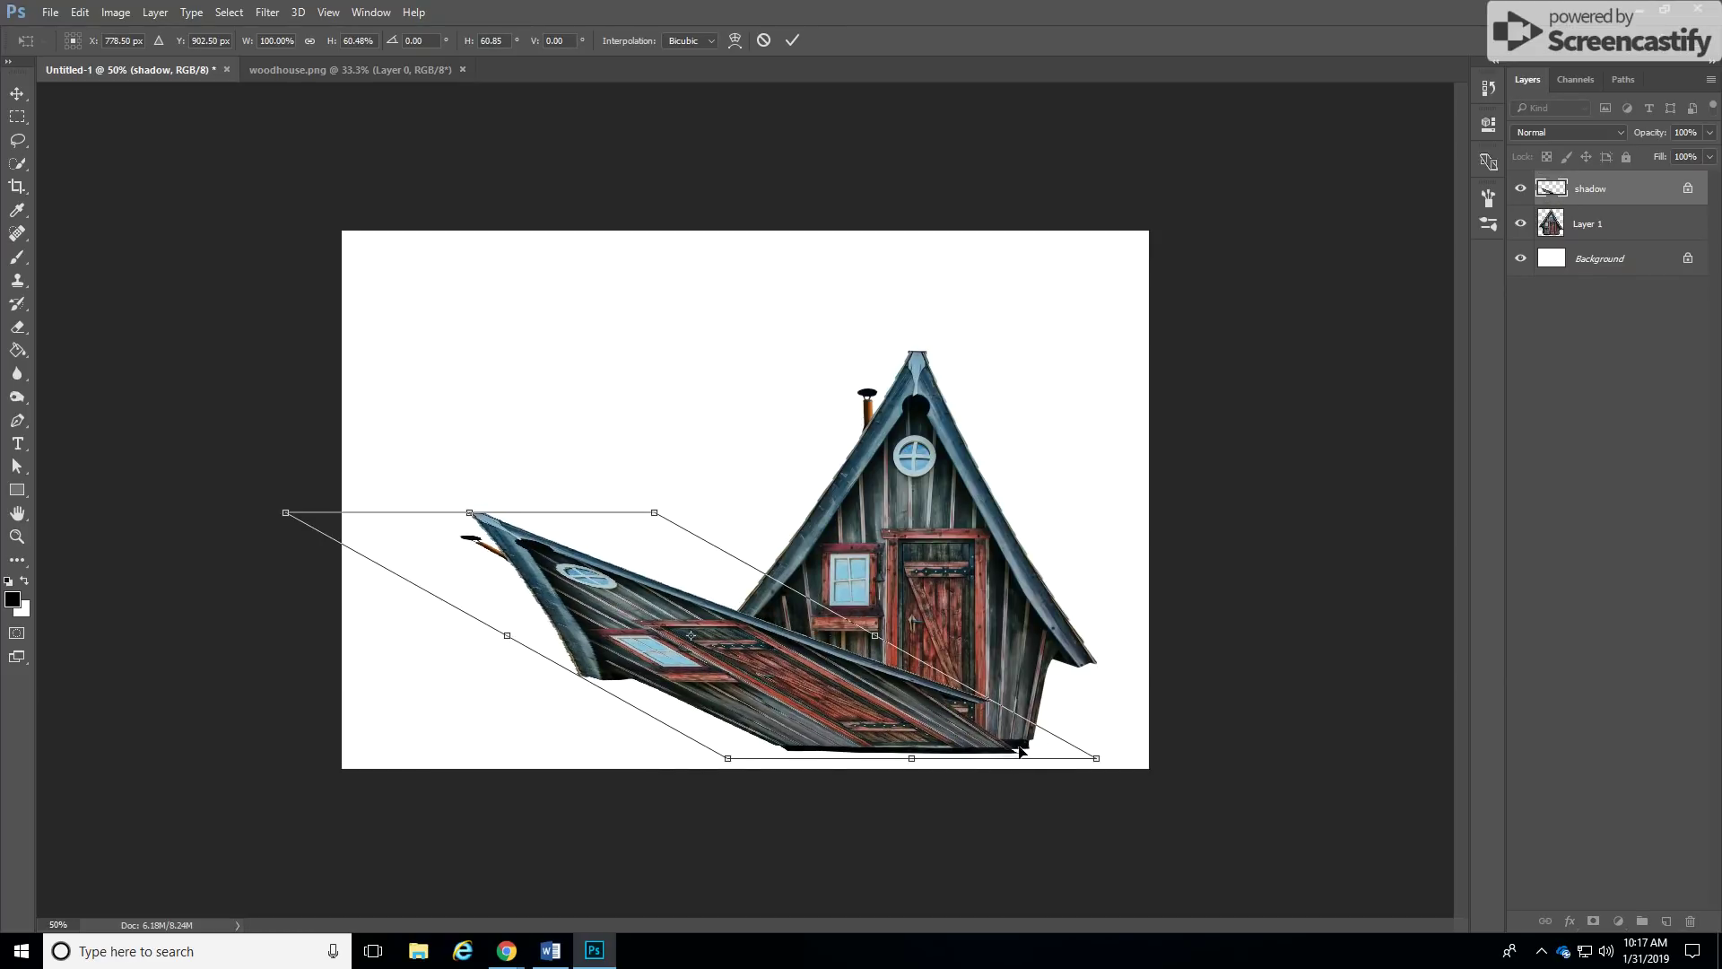
pyautogui.moveTo(994, 757); pyautogui.dragTo(1002, 744)
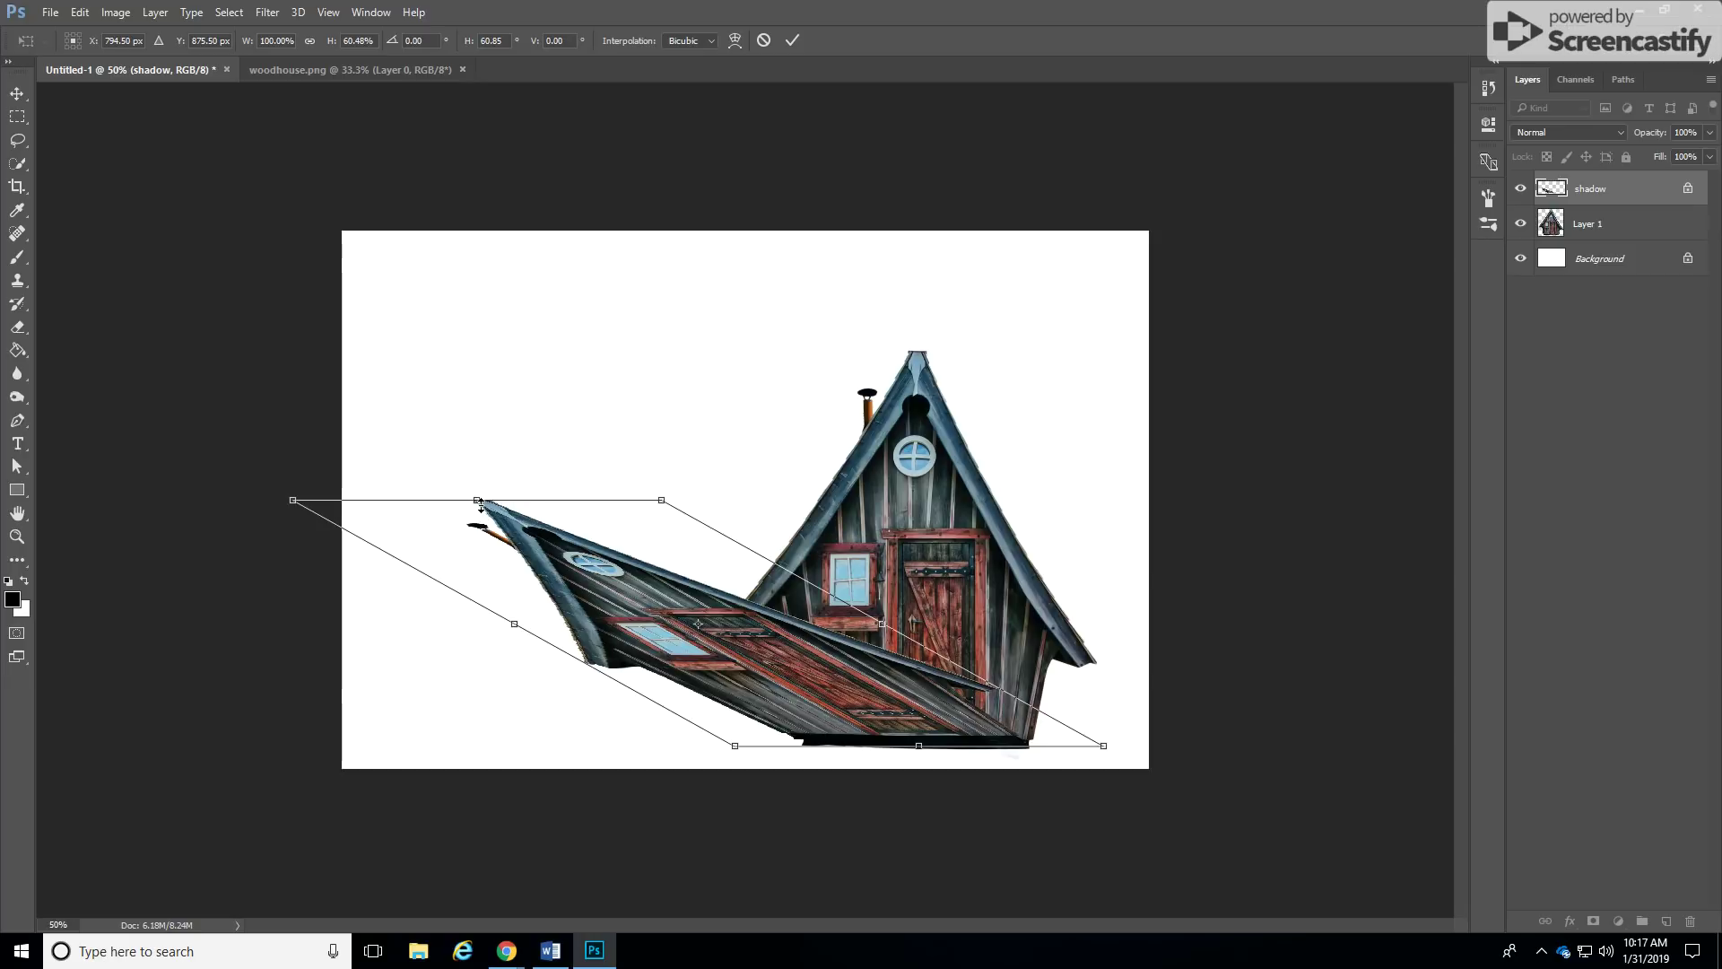
pyautogui.moveTo(476, 508); pyautogui.dragTo(386, 511)
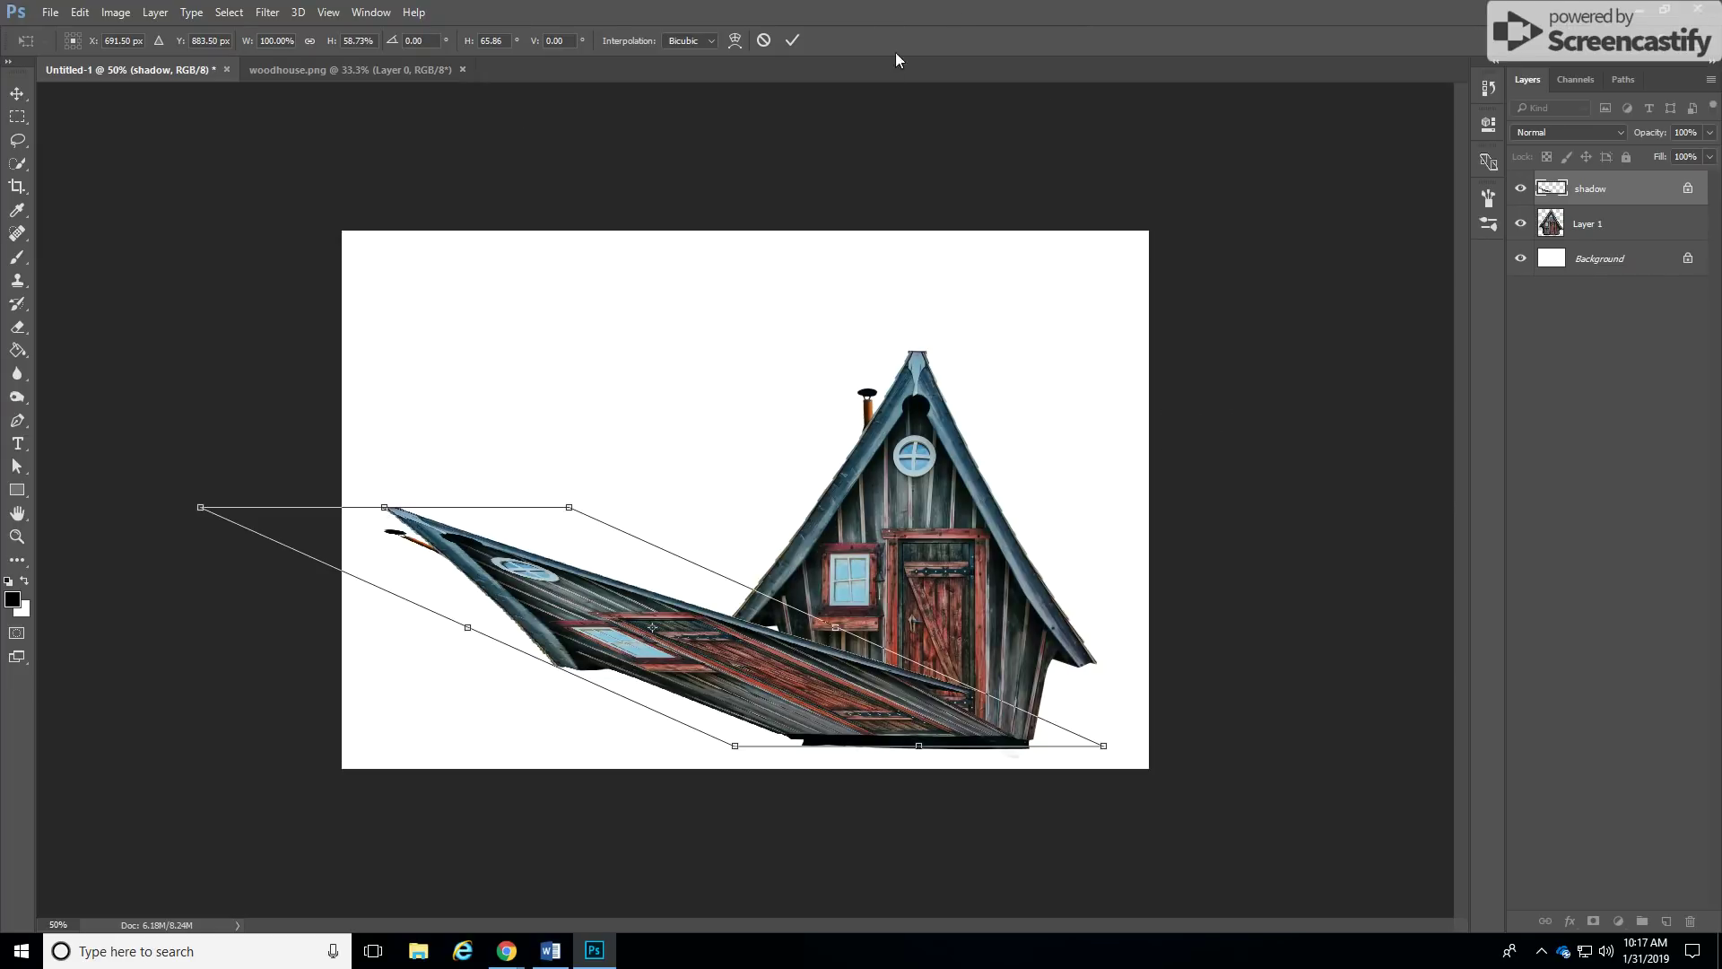
pyautogui.click(791, 40)
pyautogui.press('z')
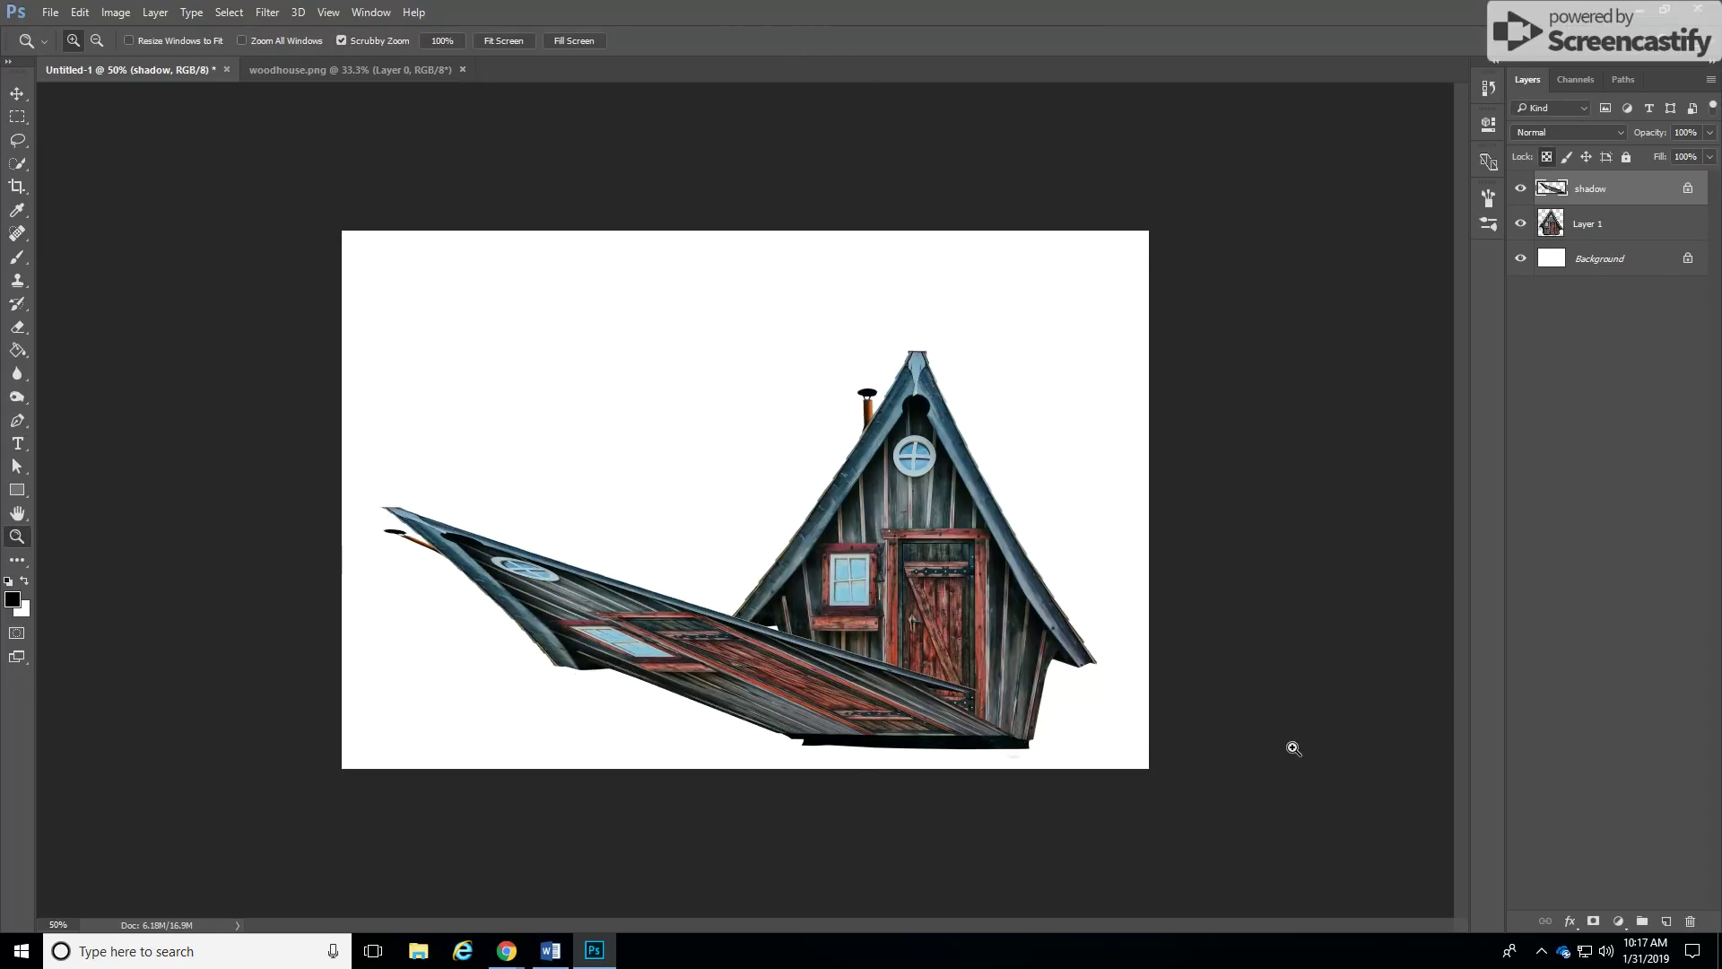
# Step: Fill the shadow with a black-to-white gradient from the house base toward its left tip
pyautogui.click(20, 354)
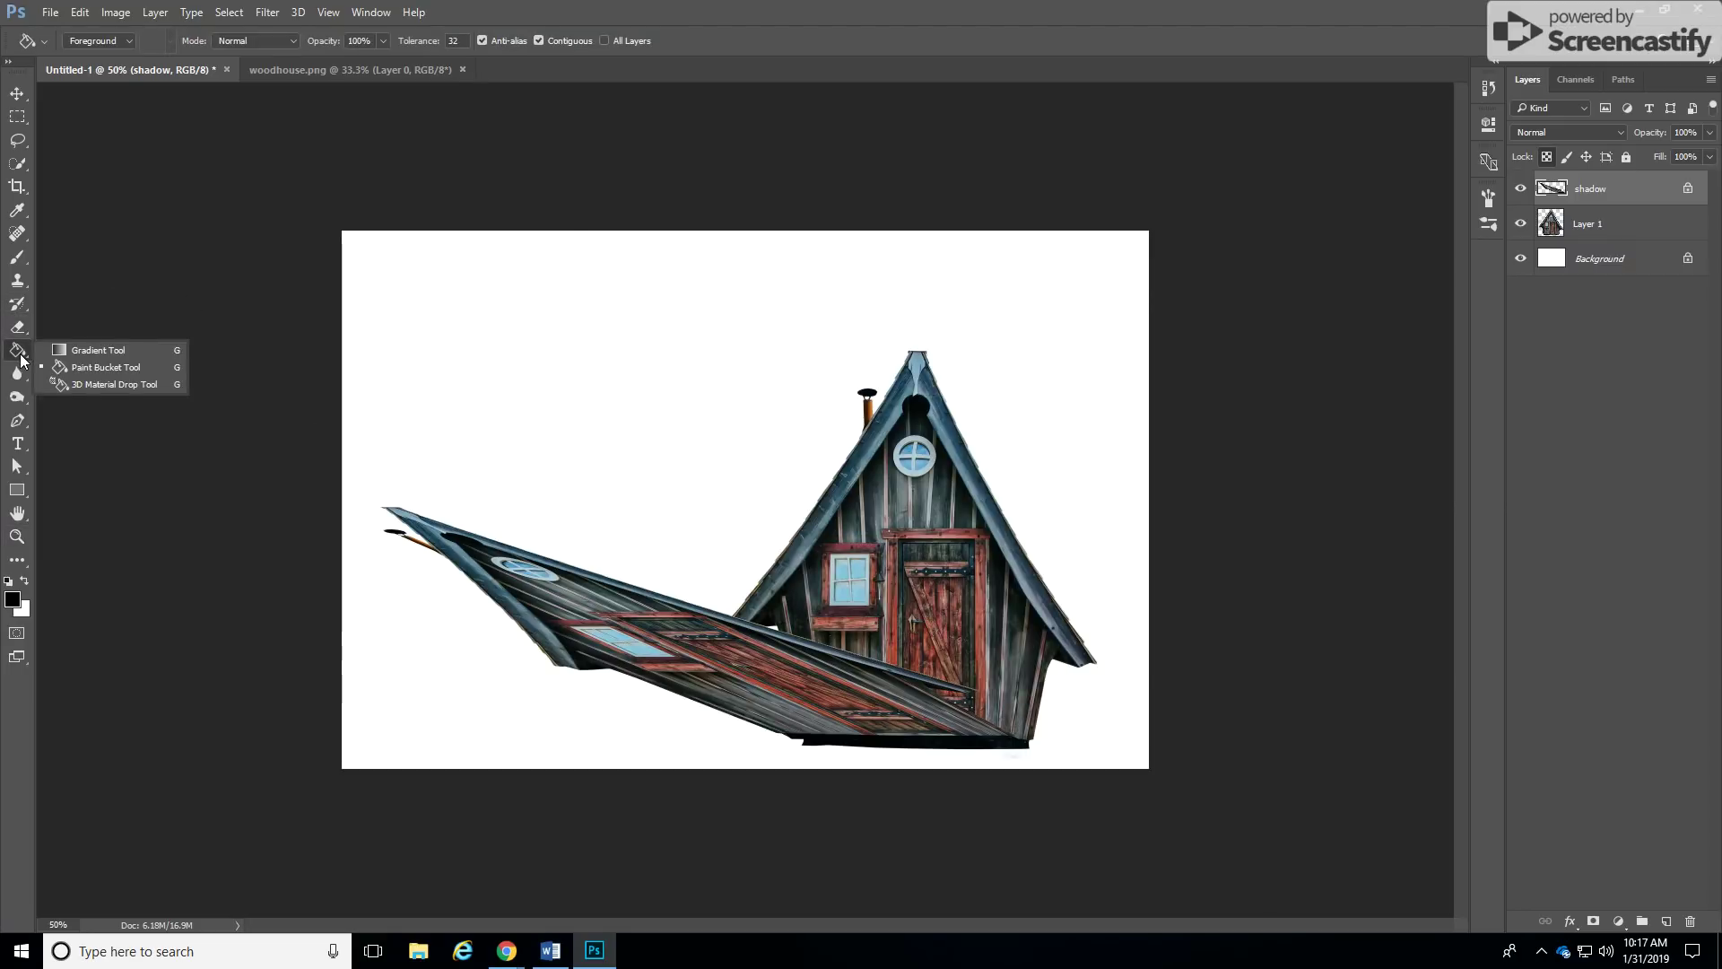
pyautogui.click(143, 352)
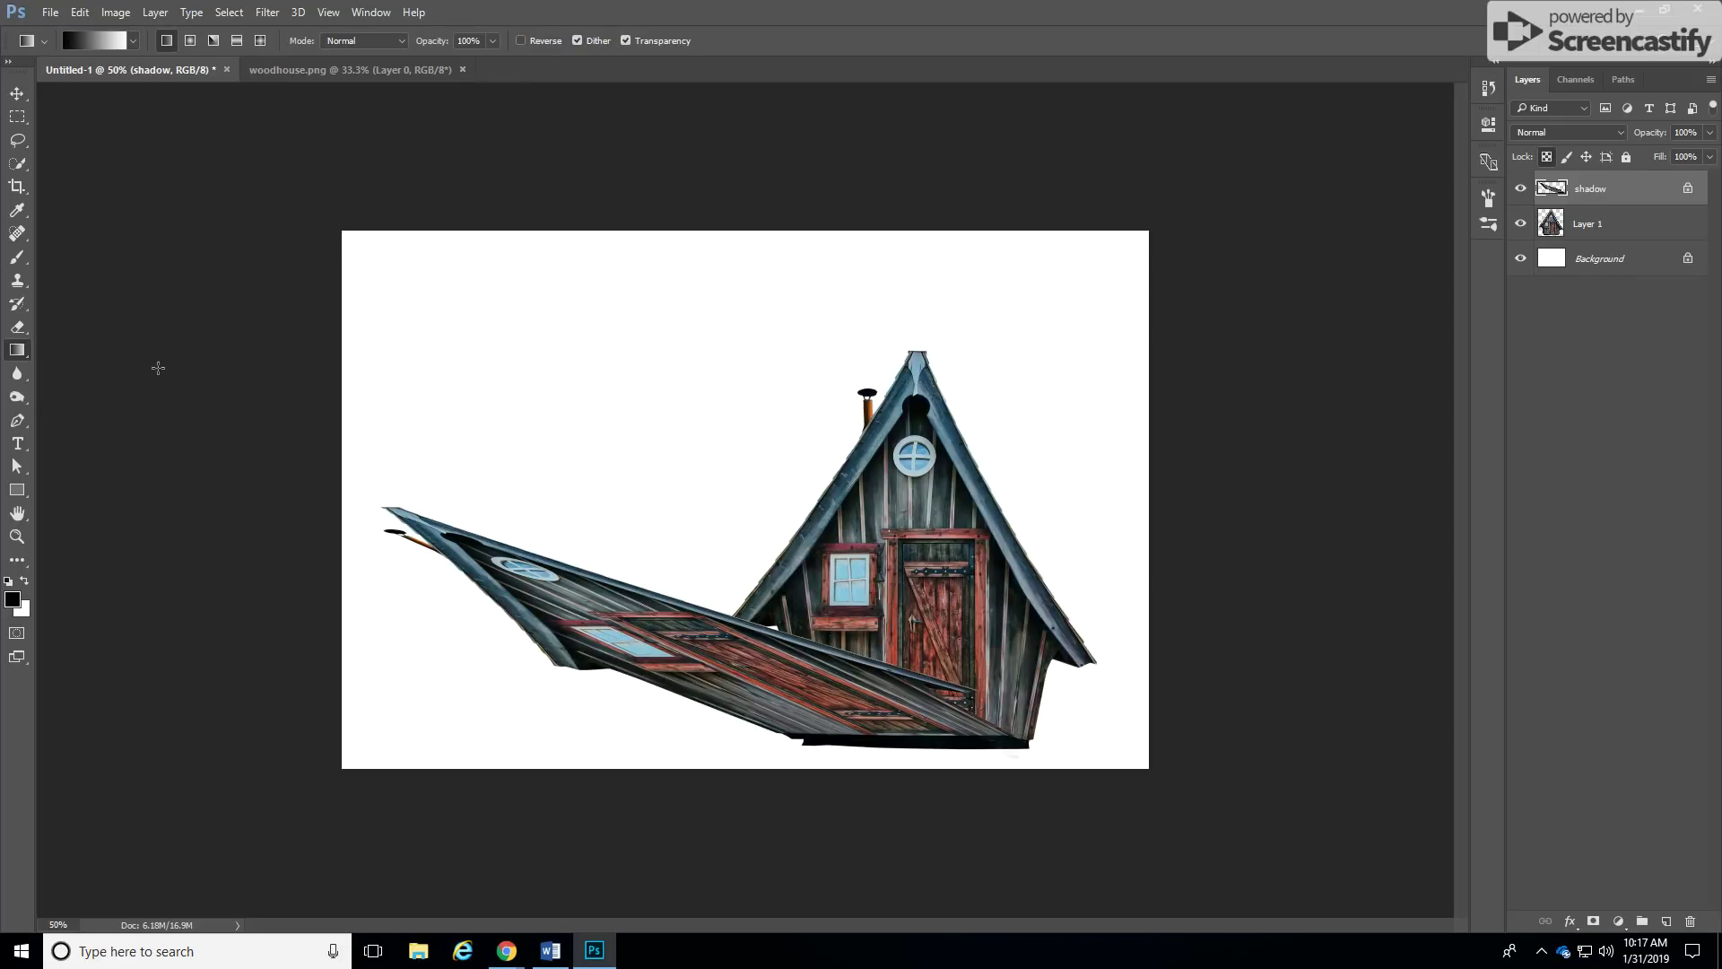
pyautogui.click(135, 41)
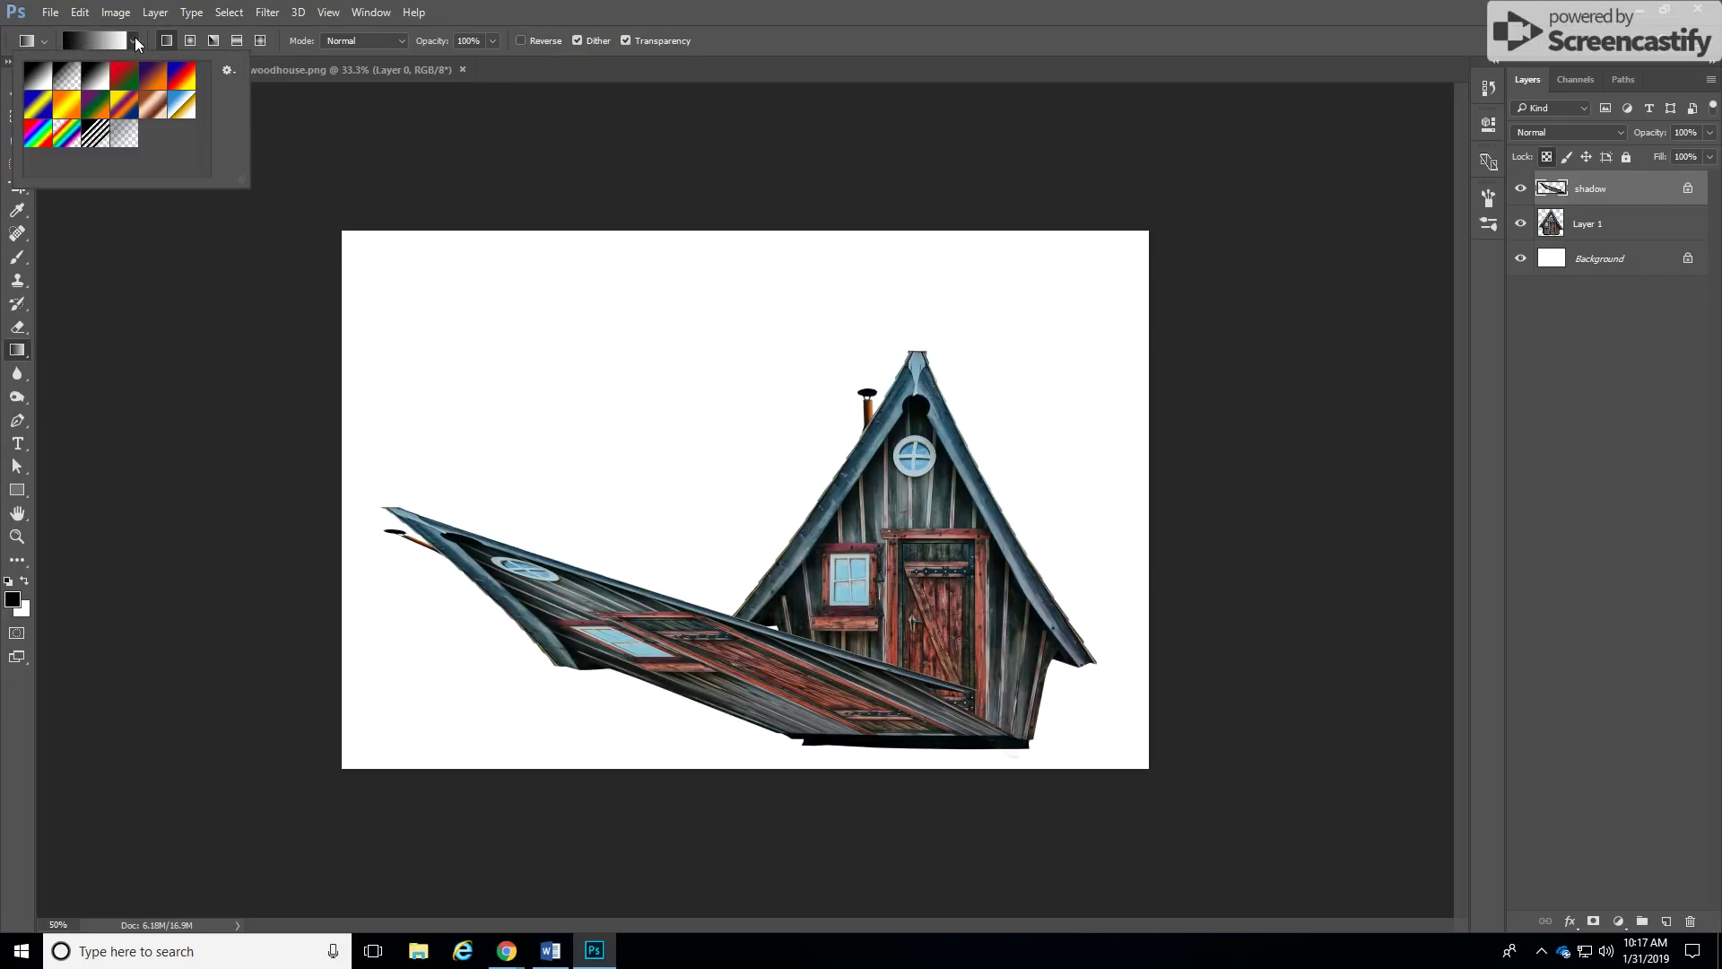
pyautogui.click(96, 90)
pyautogui.click(165, 41)
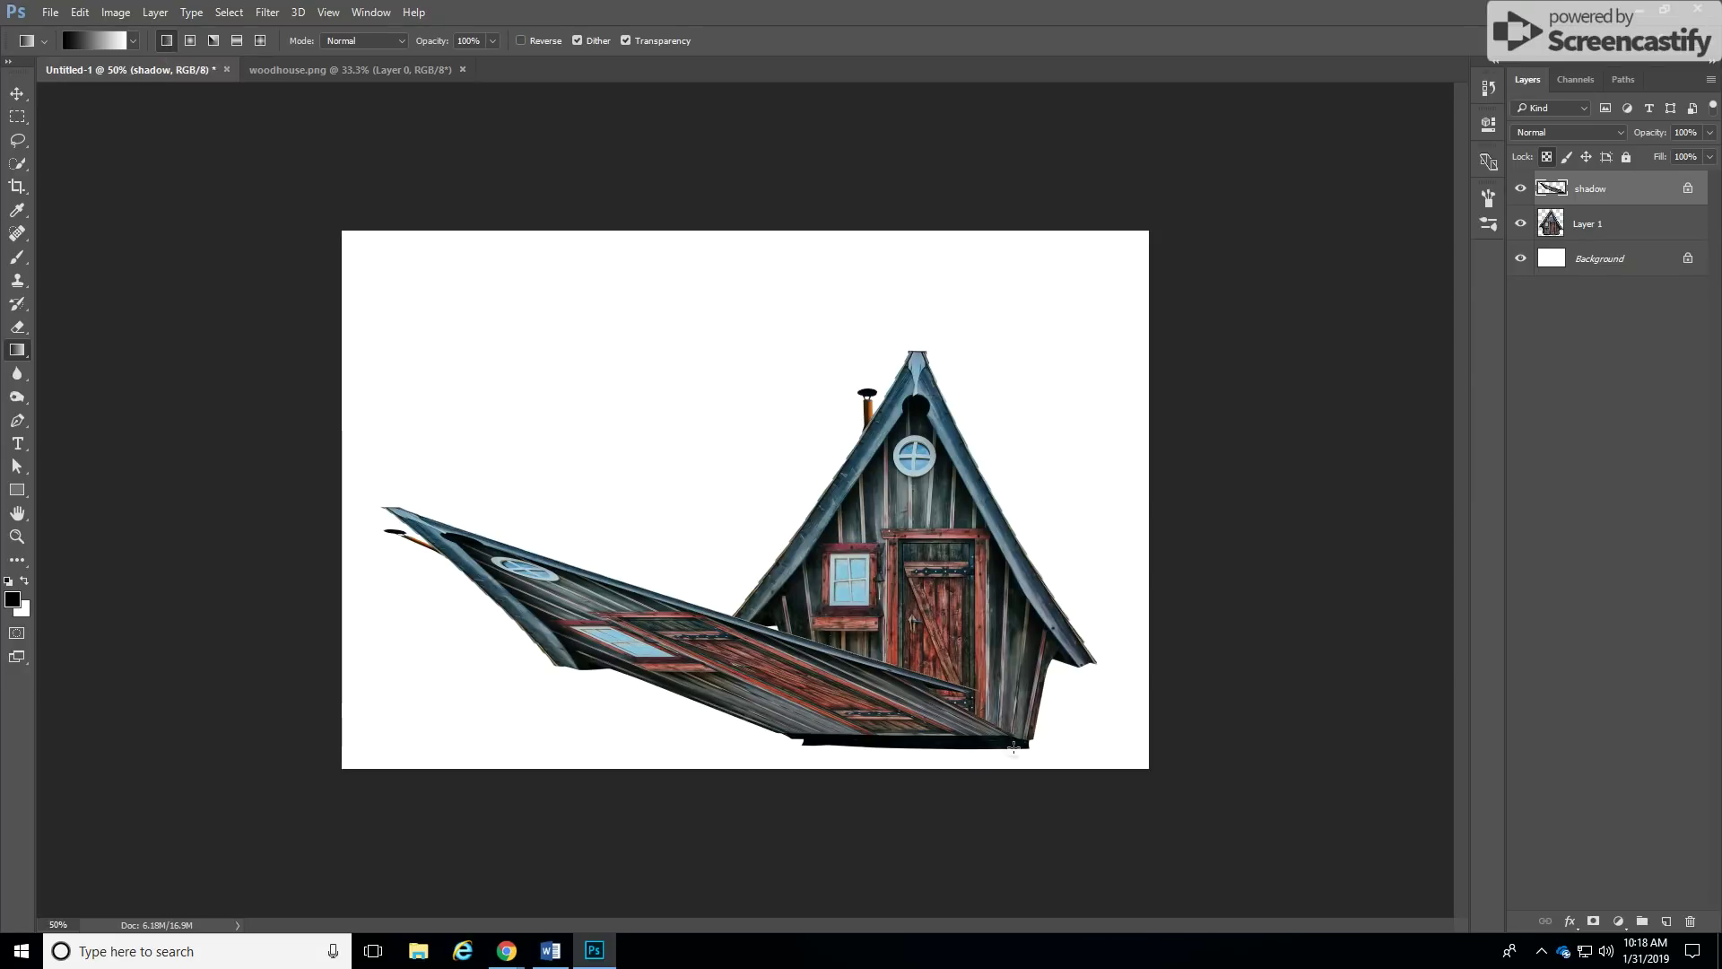
pyautogui.moveTo(1015, 746); pyautogui.dragTo(360, 496)
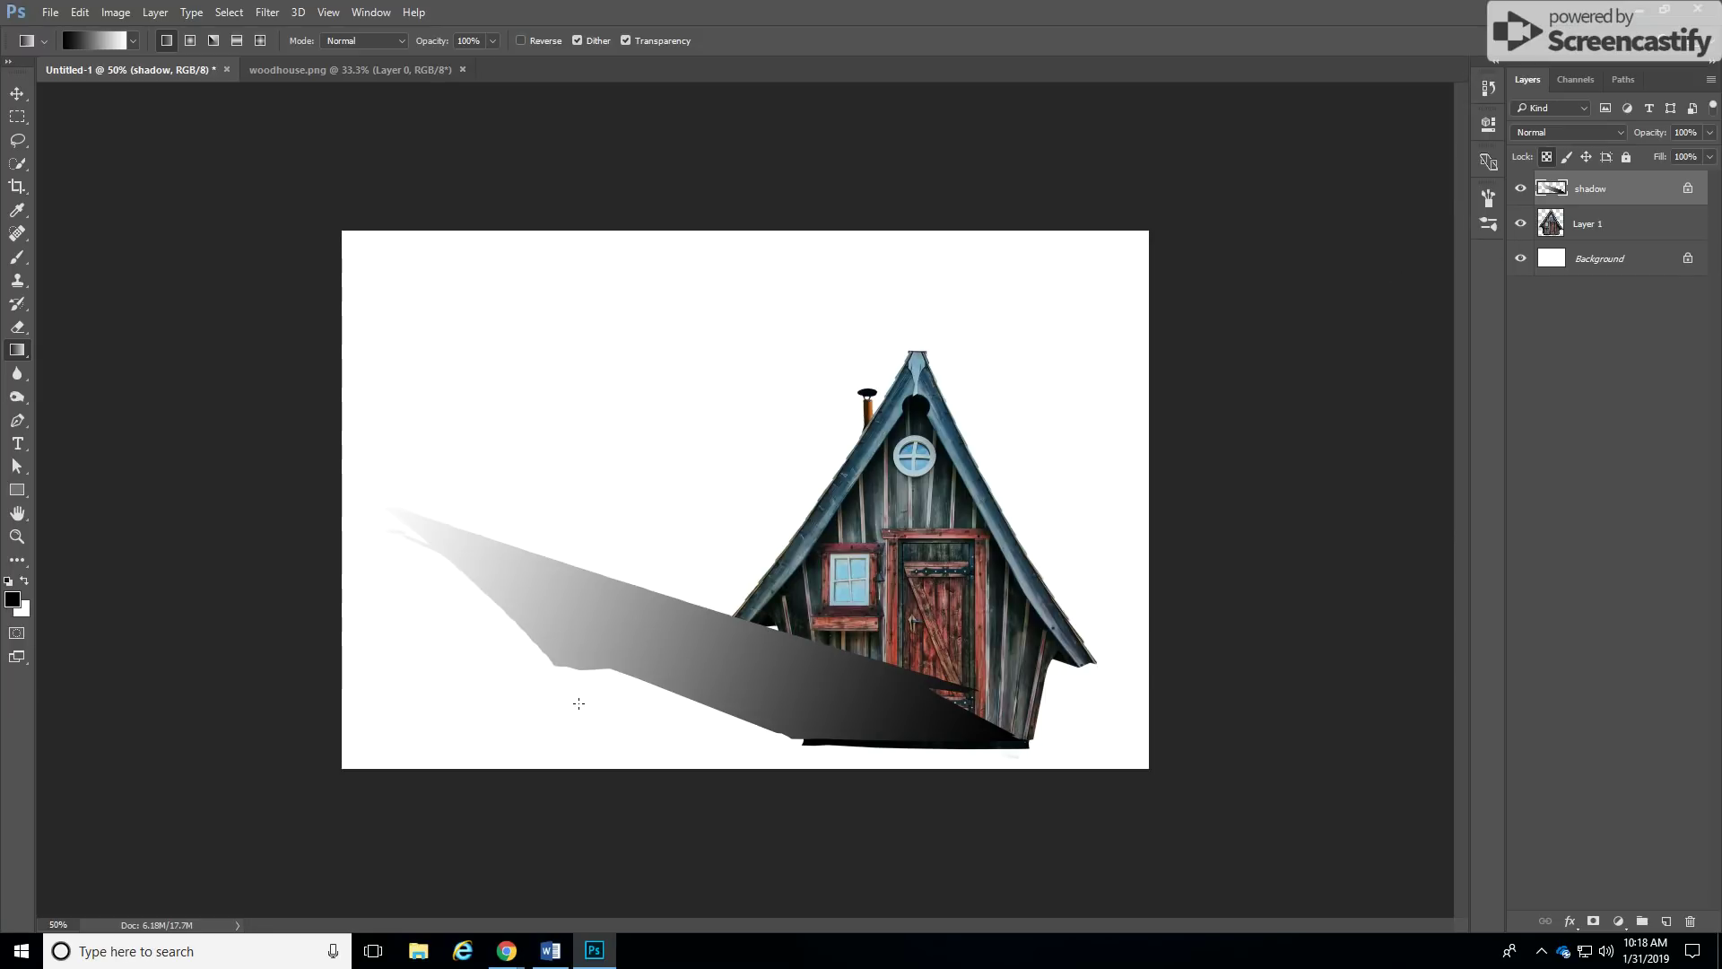
# Step: Unlock the shadow layer, set it to Multiply, and move it beneath Layer 1
pyautogui.click(1547, 157)
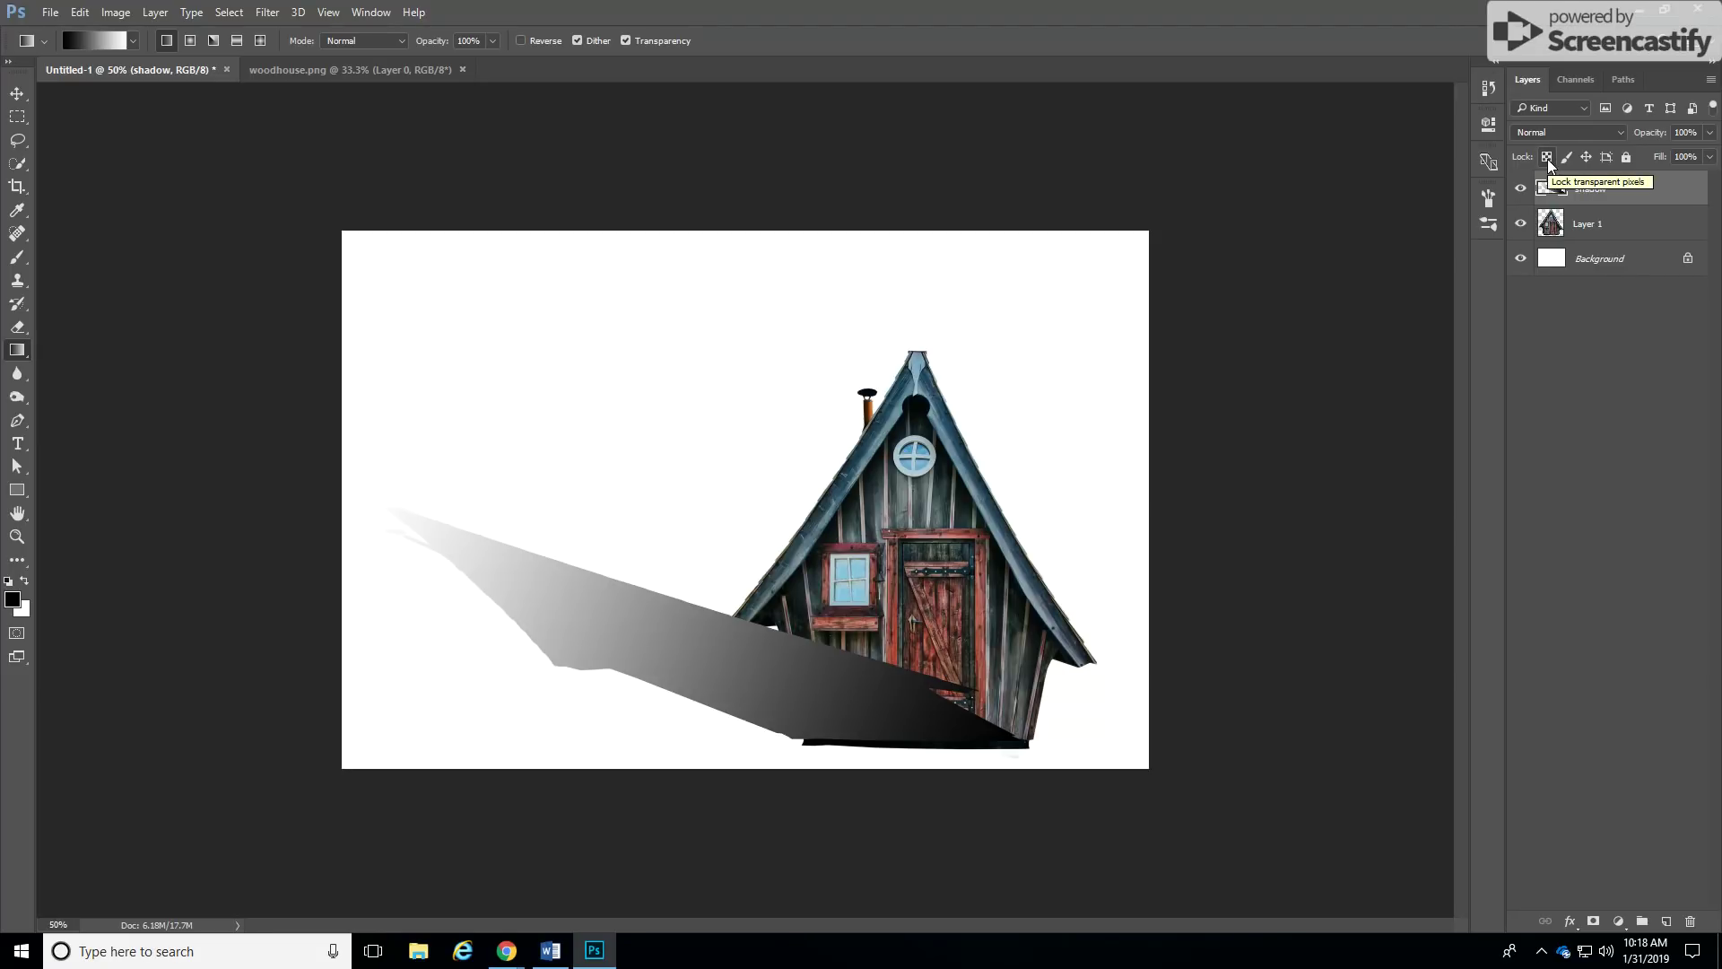
pyautogui.click(1579, 132)
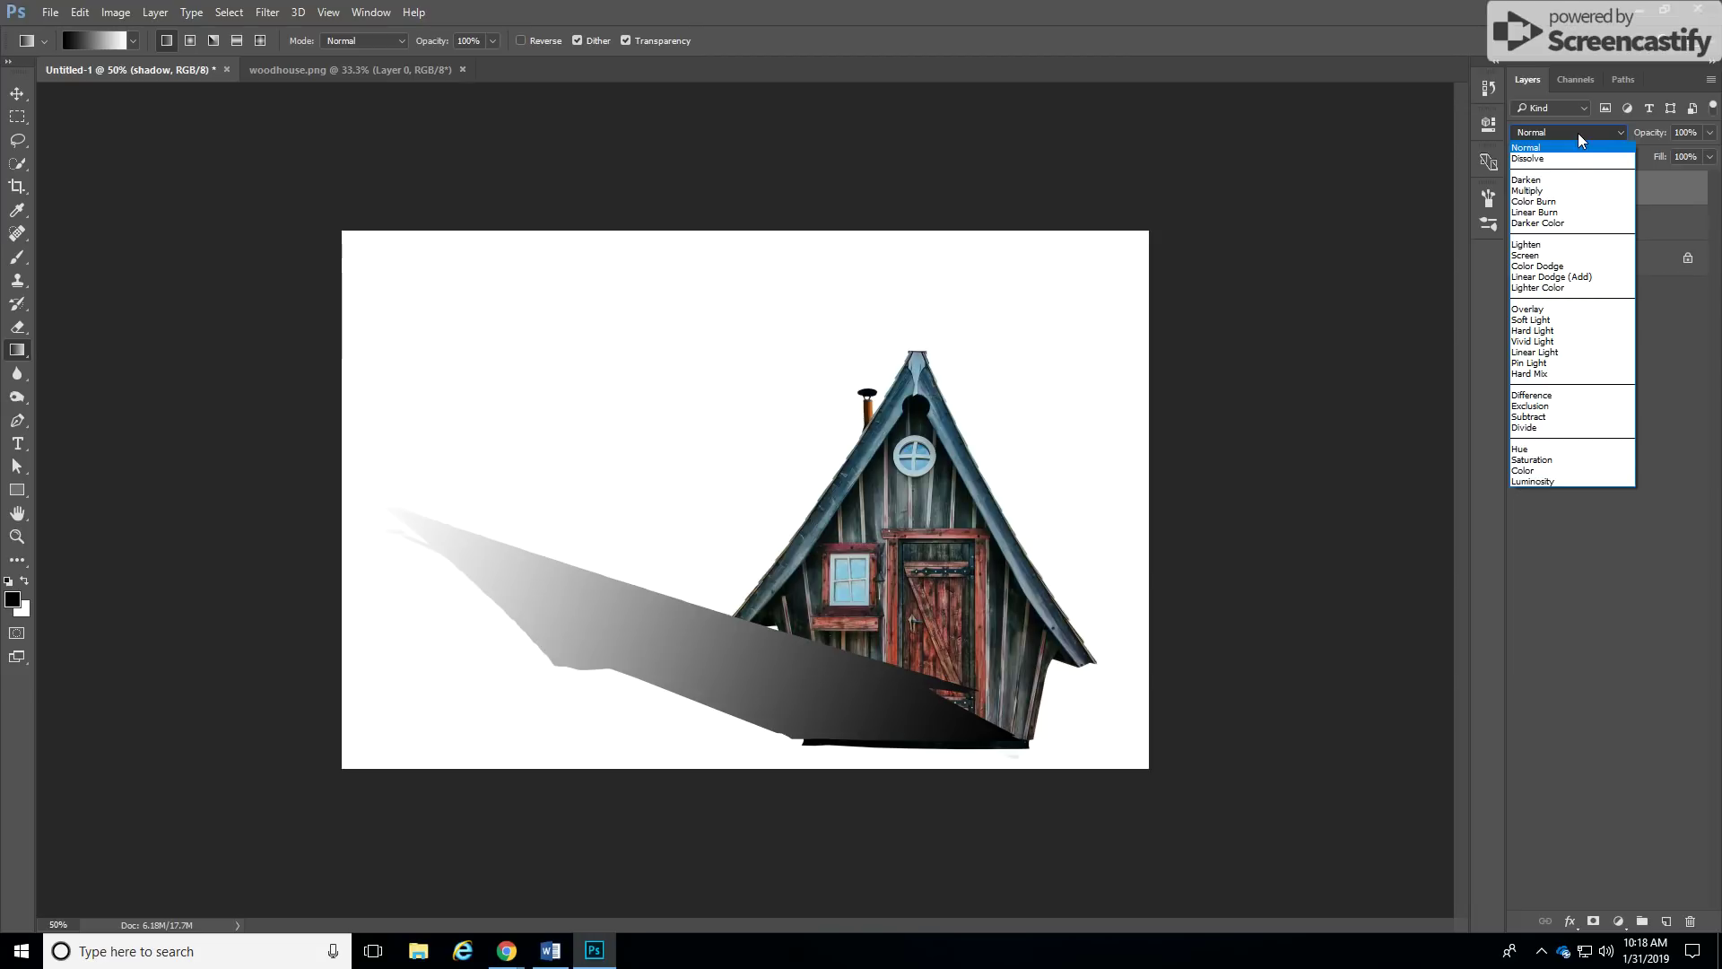
pyautogui.click(1579, 192)
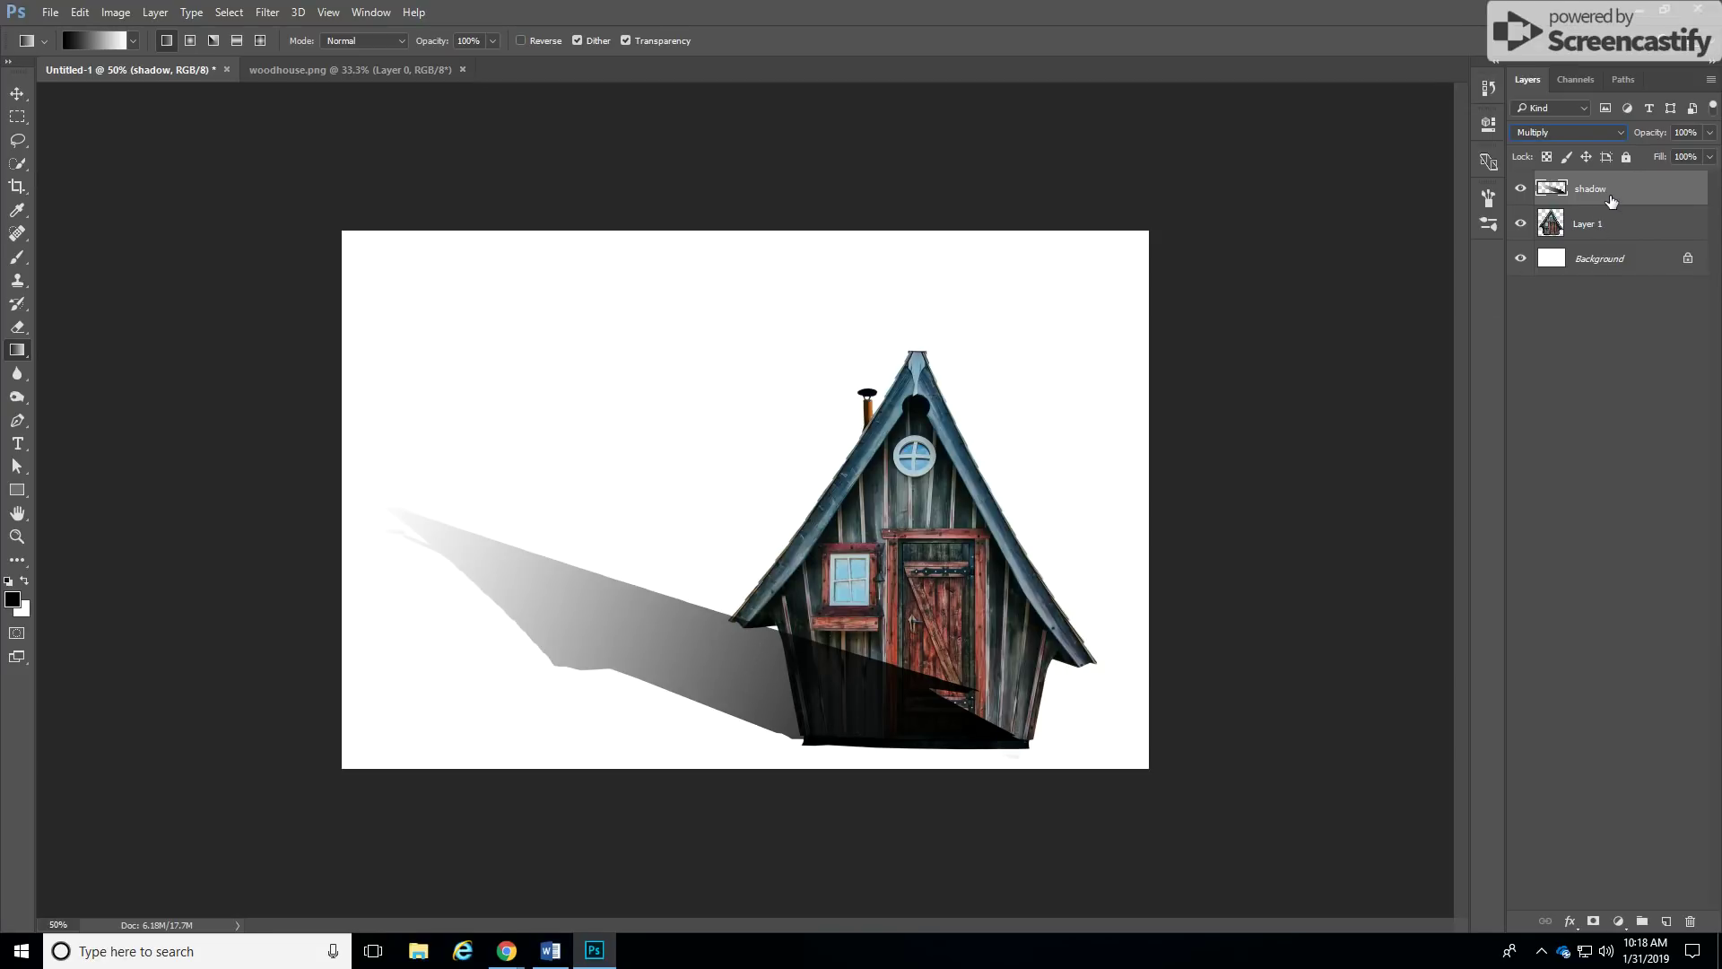
pyautogui.moveTo(1610, 200); pyautogui.dragTo(1608, 230)
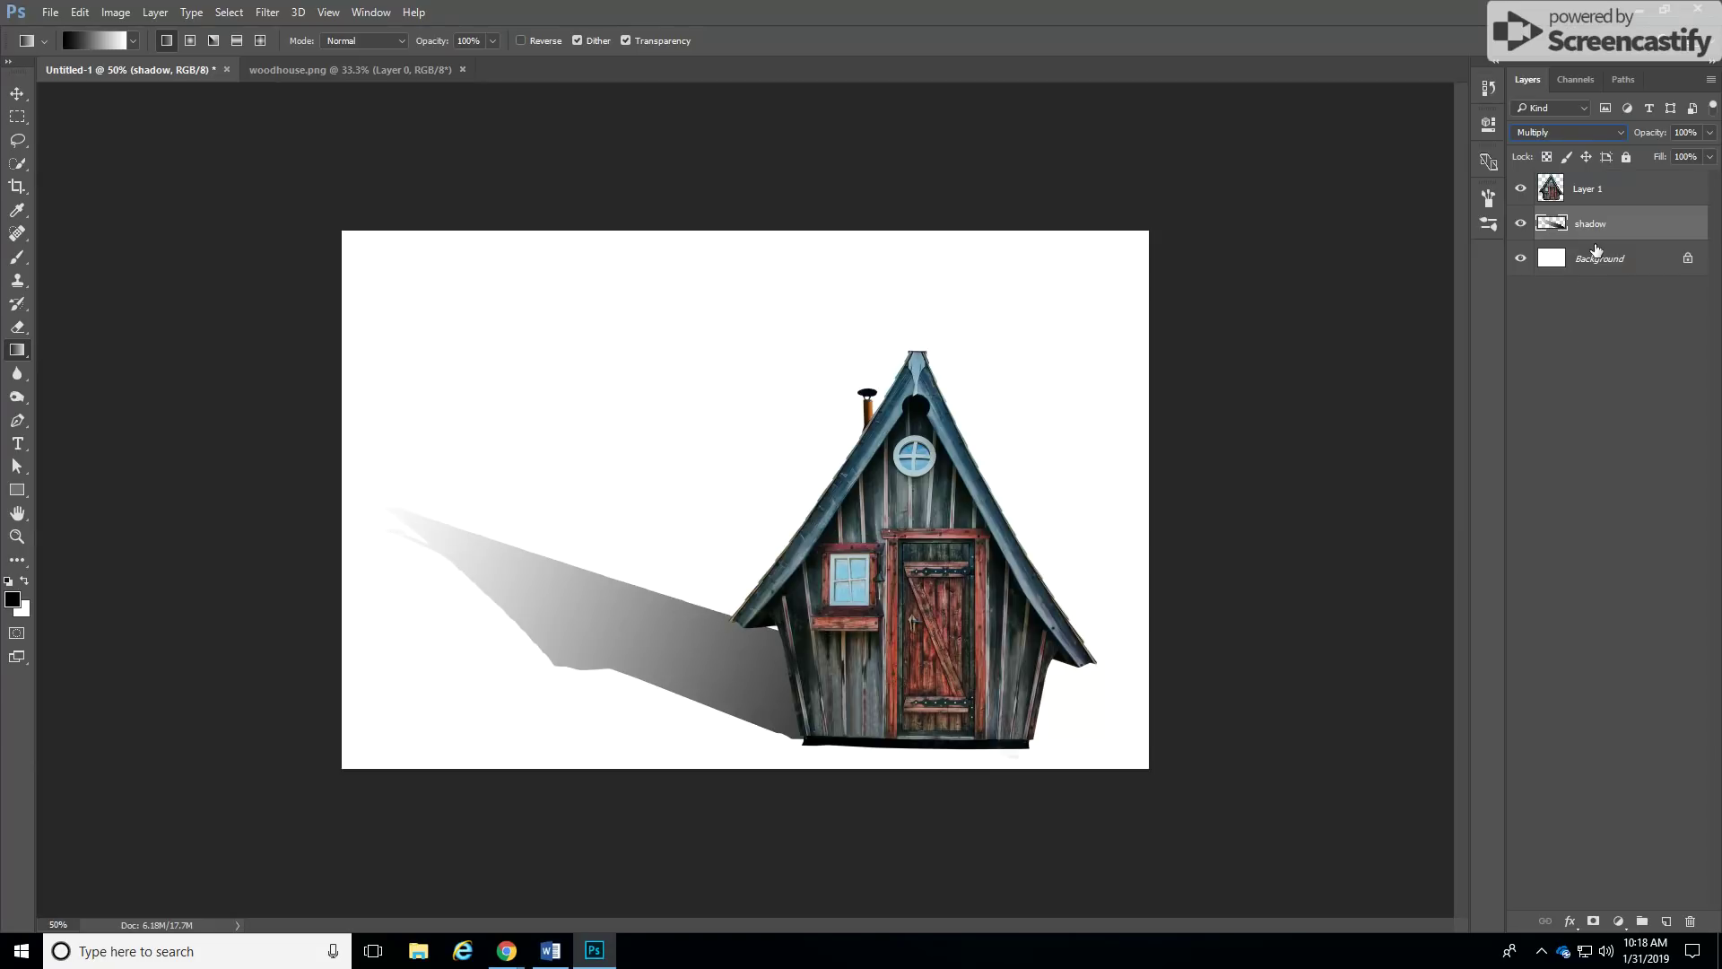
# Step: Apply a Gaussian Blur with a radius of about 16.6 pixels to the shadow layer
pyautogui.click(274, 12)
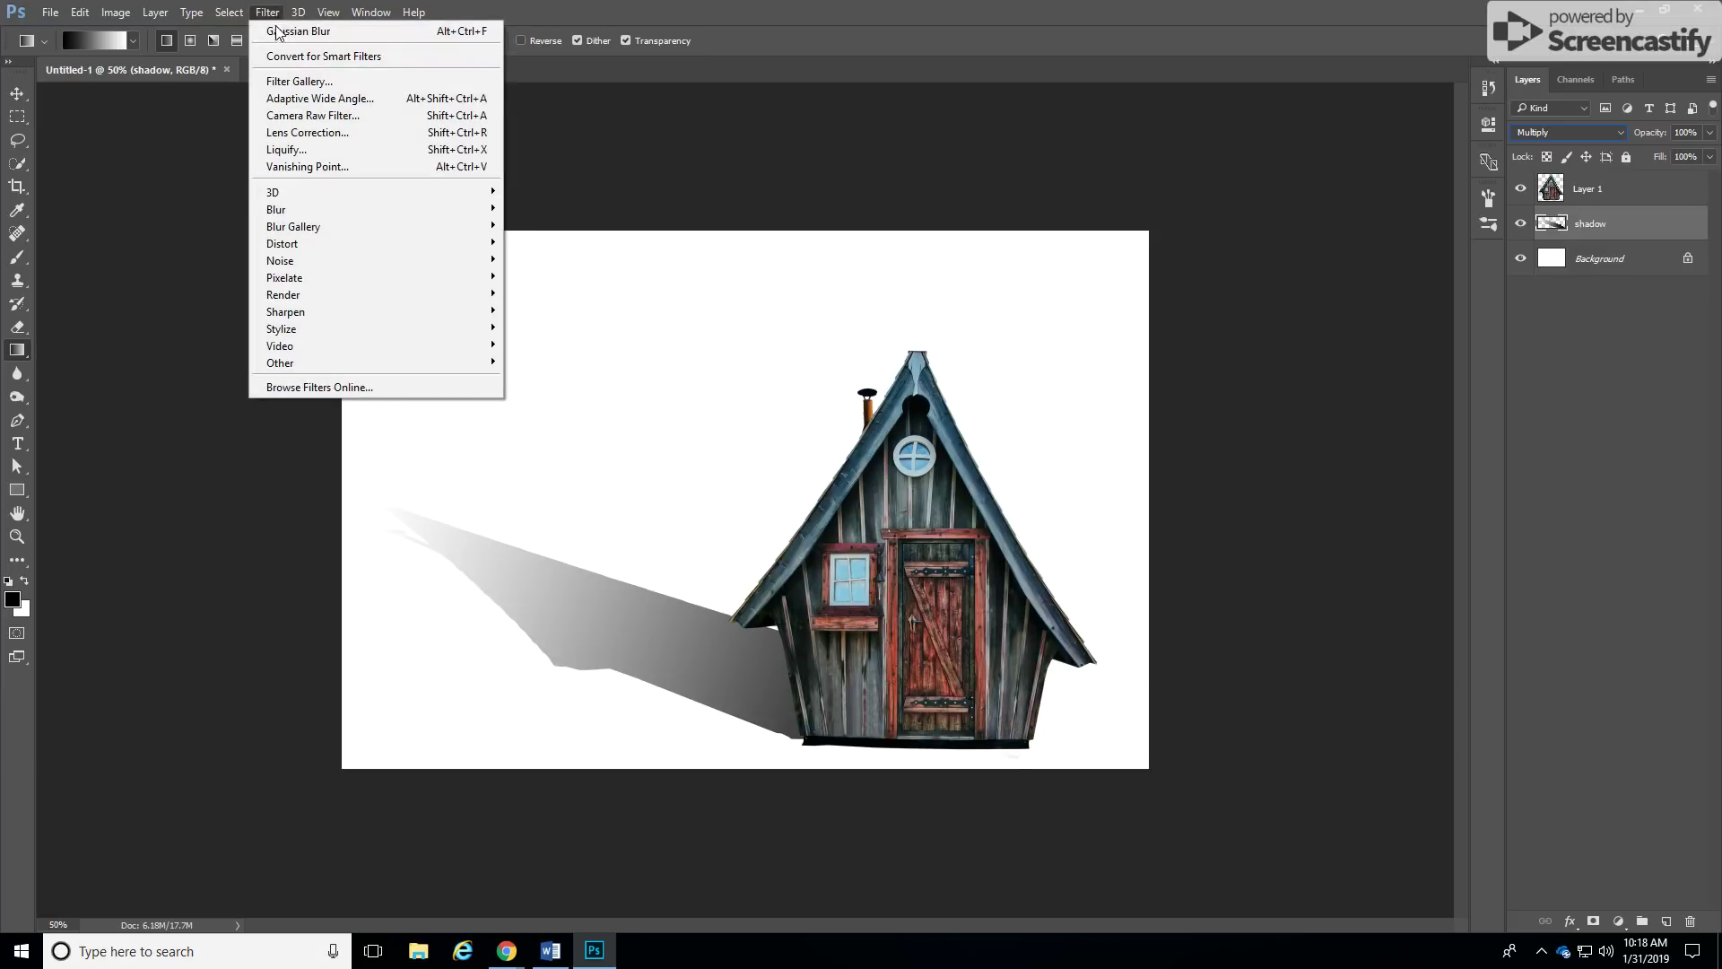
pyautogui.moveTo(321, 210)
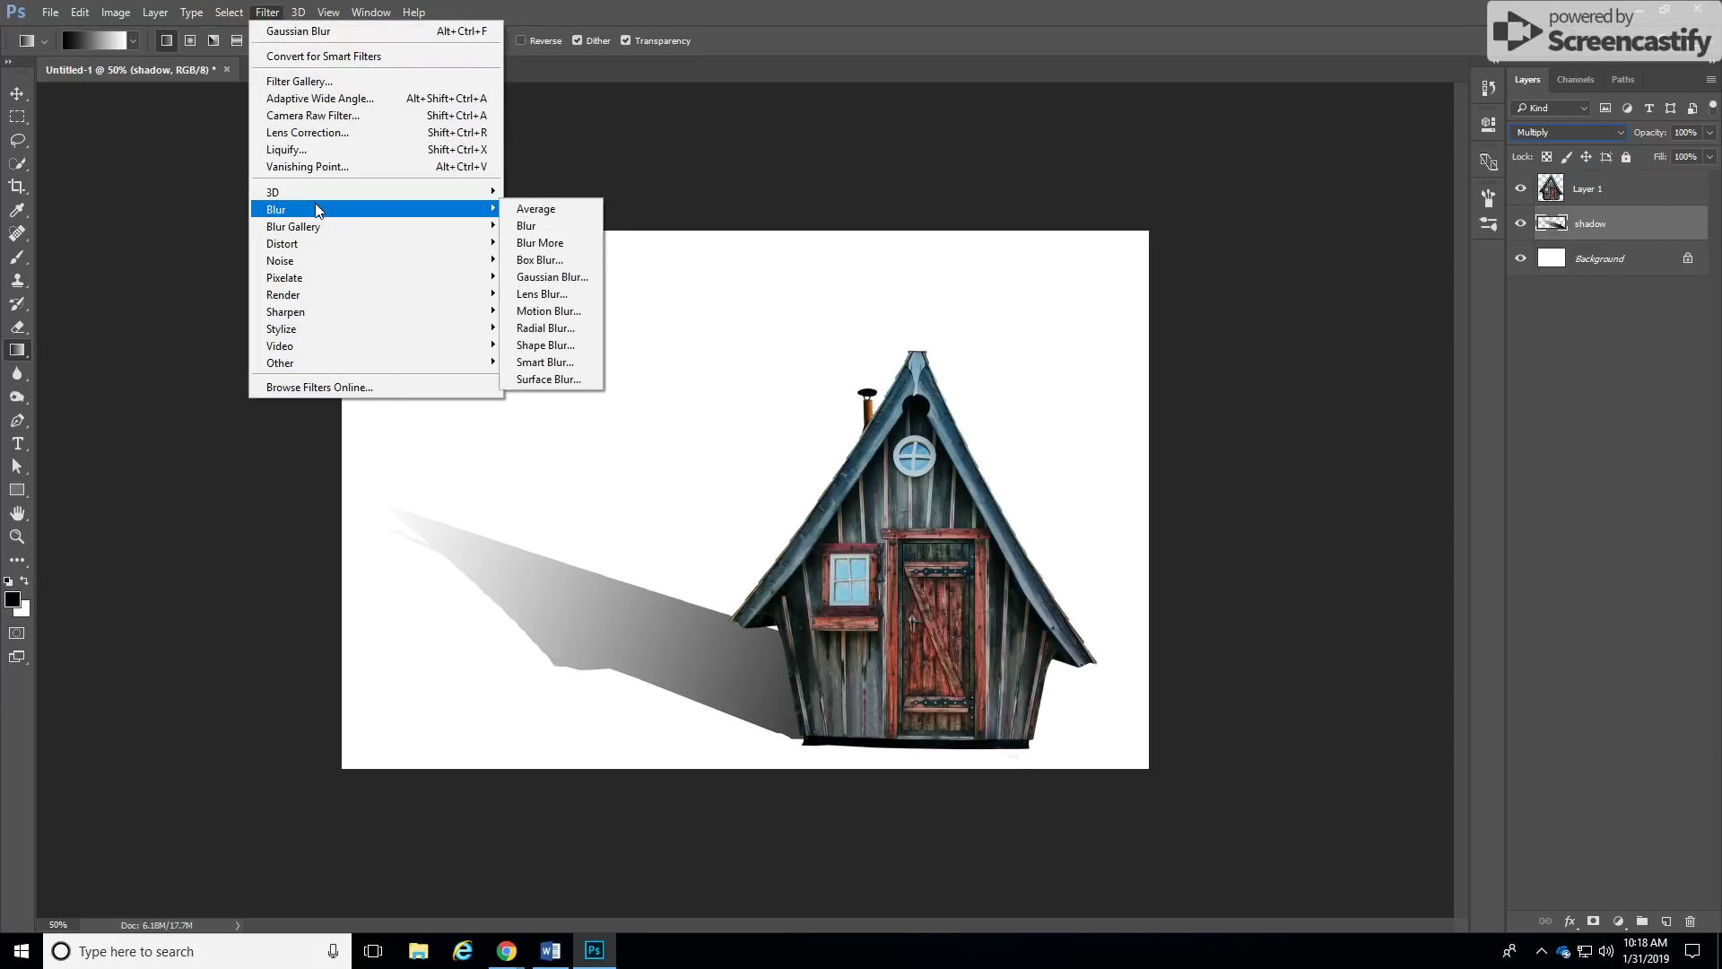
pyautogui.click(577, 276)
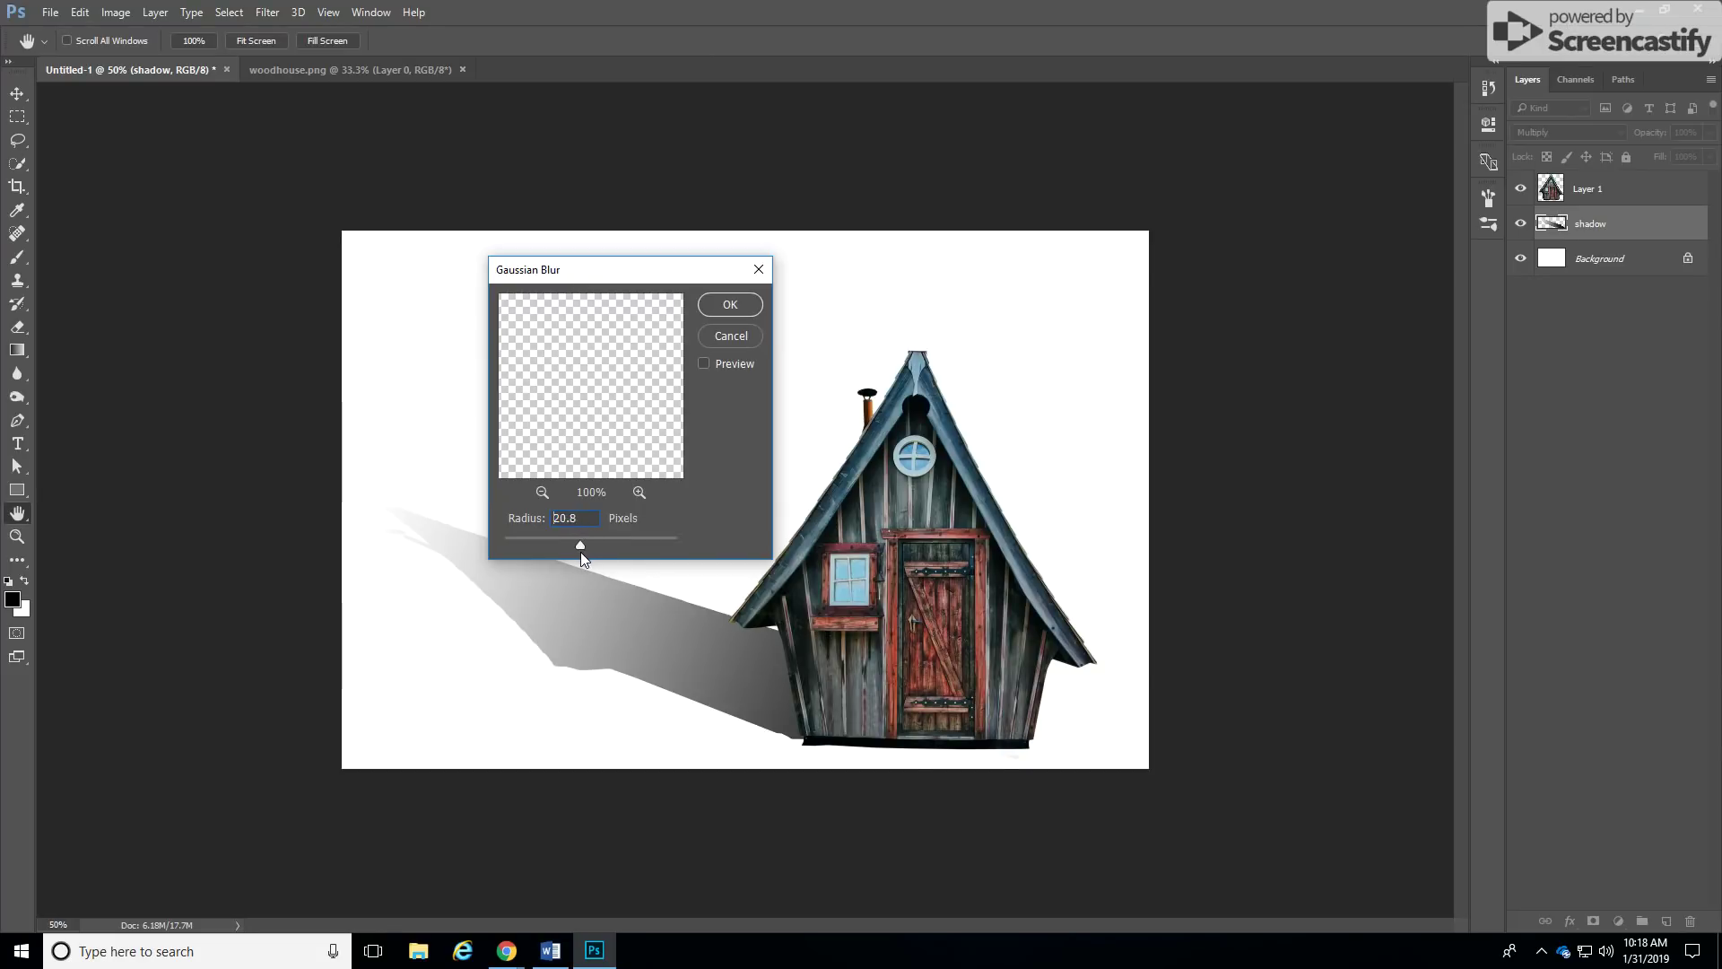
pyautogui.moveTo(584, 548); pyautogui.dragTo(578, 545)
pyautogui.click(730, 305)
pyautogui.press('g')
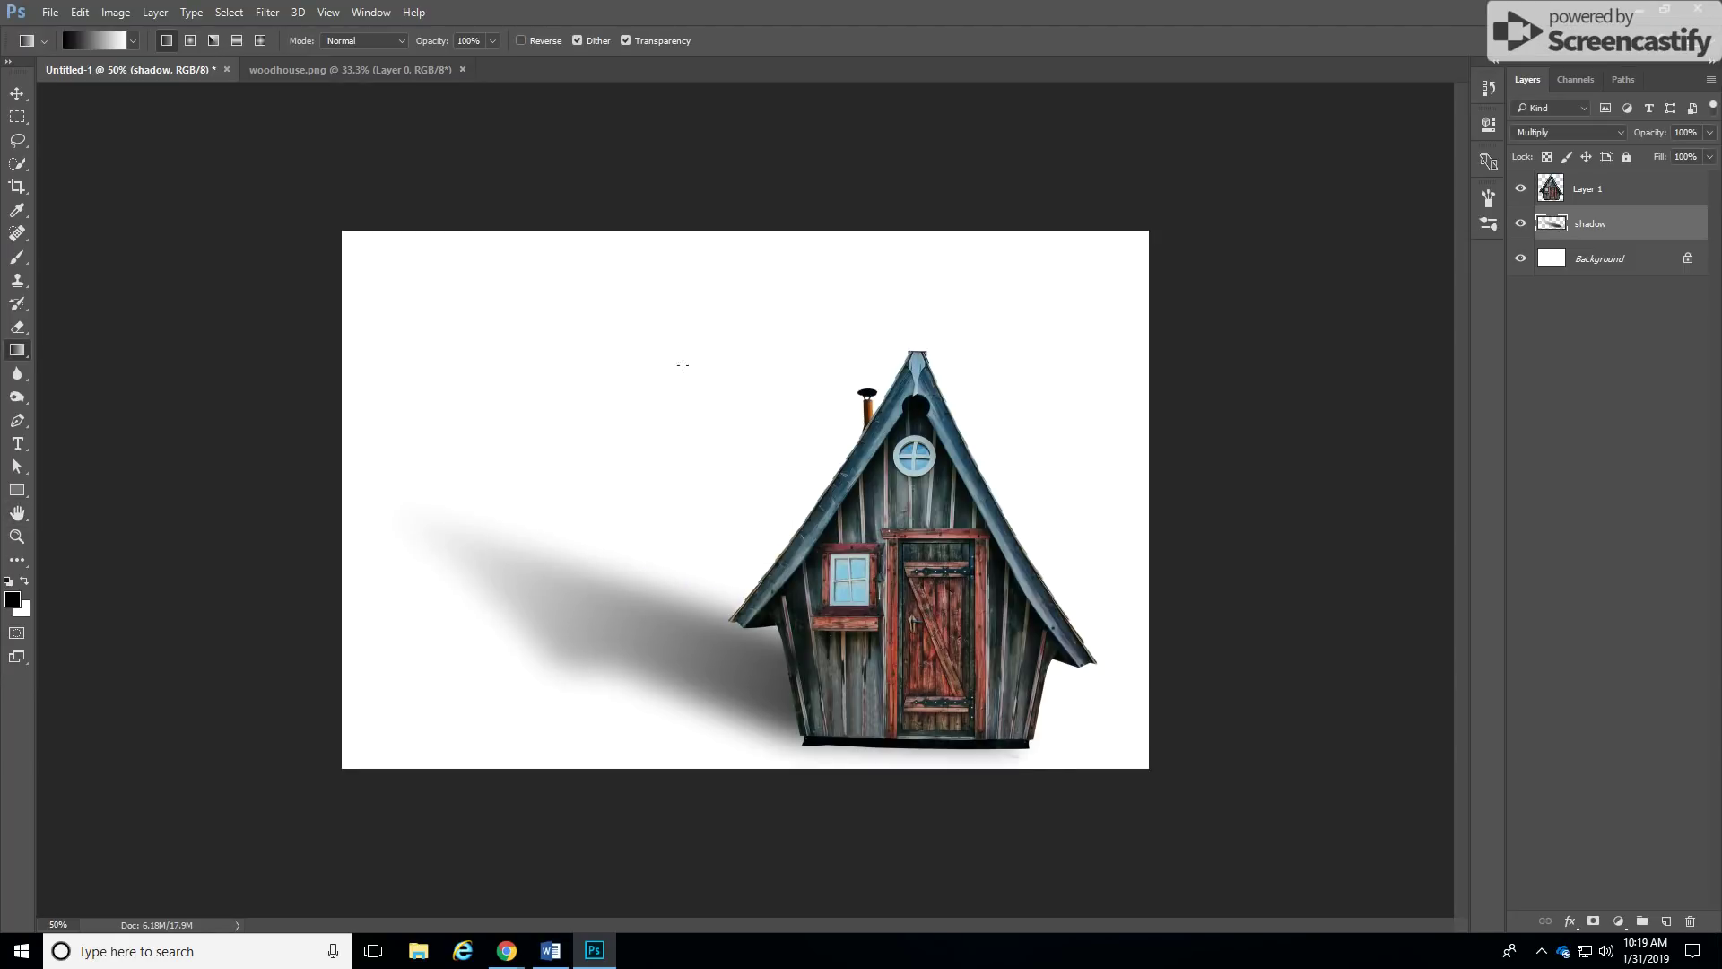